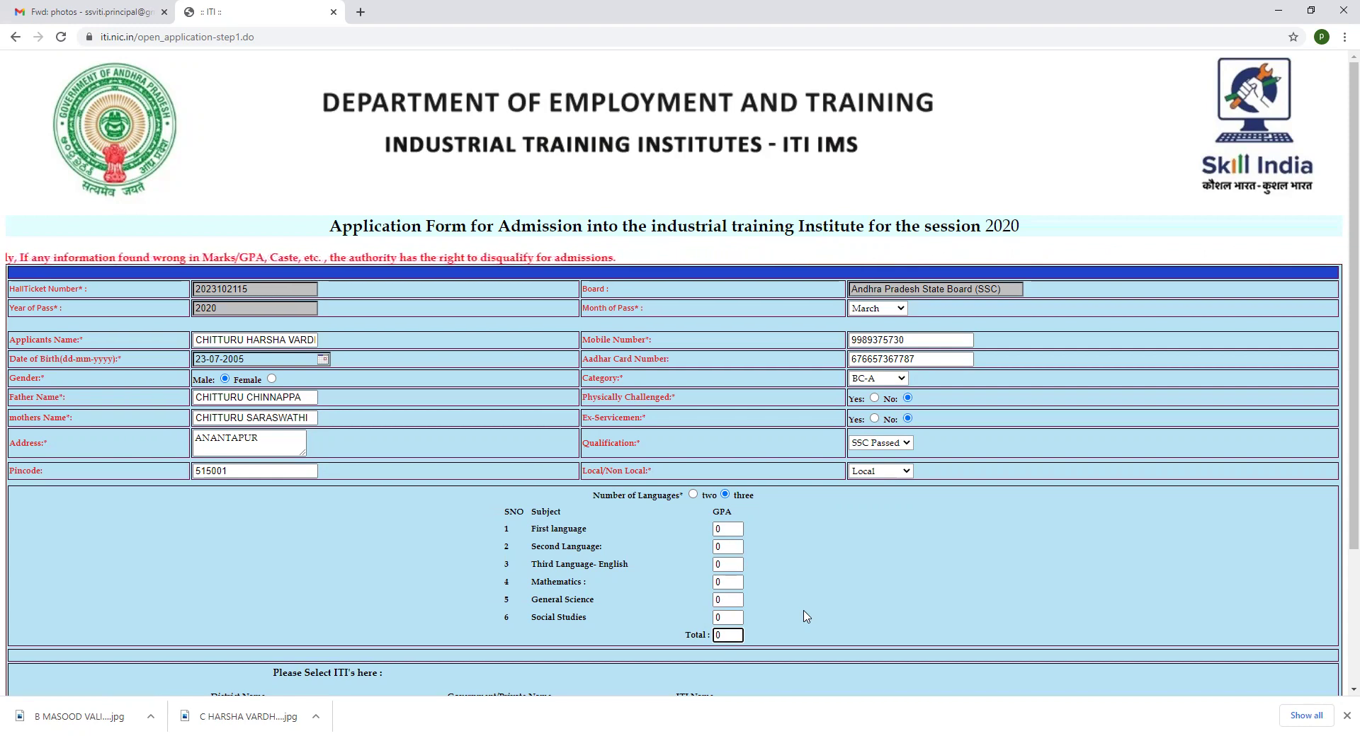
Set the first ITI preference to Anantapur district and Private institute type
scroll(804, 616, "down", 1)
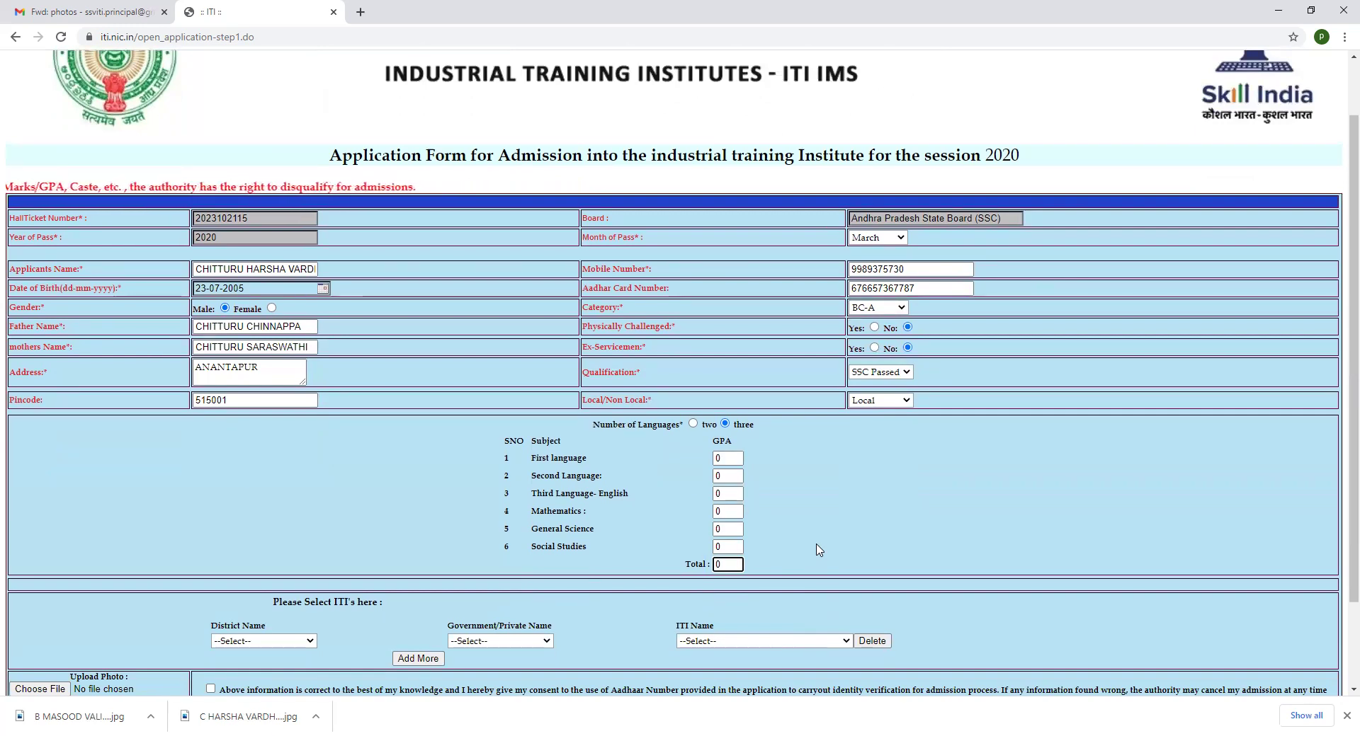
scroll(818, 548, "down", 2)
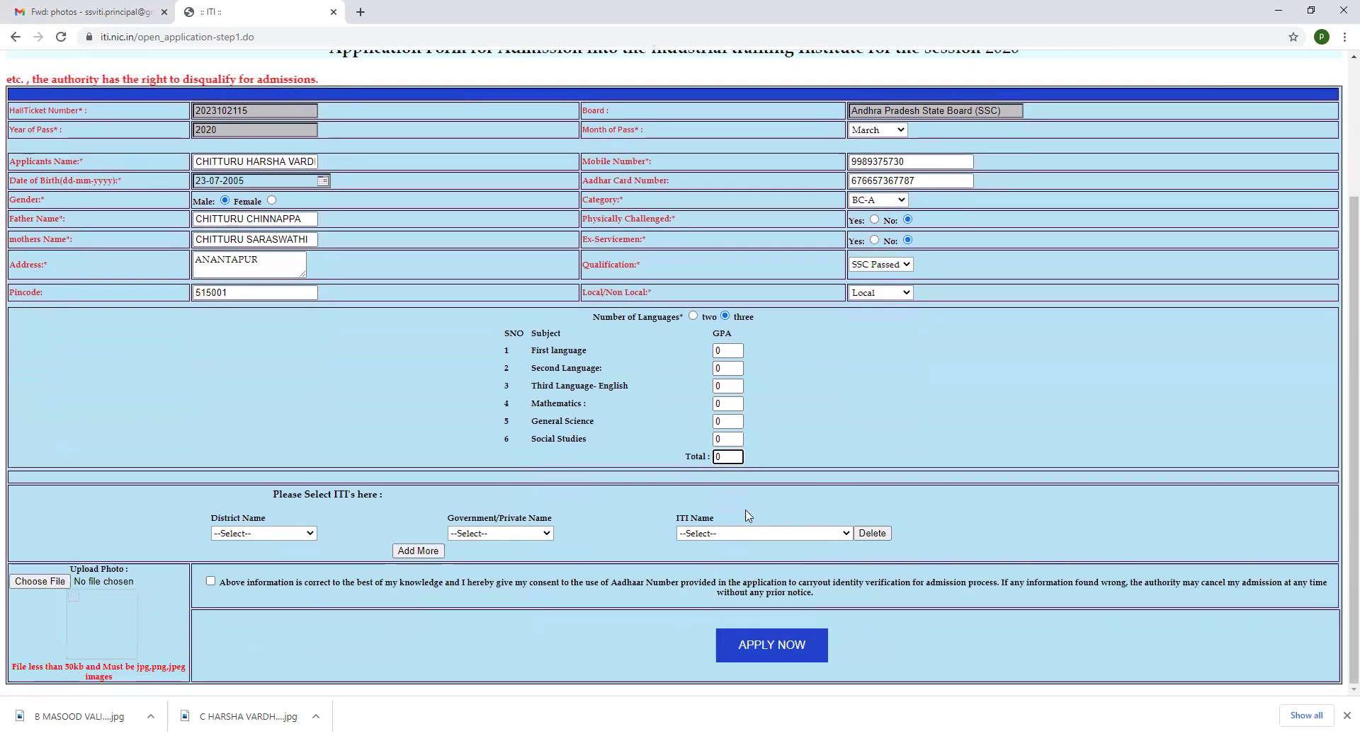
left_click(310, 535)
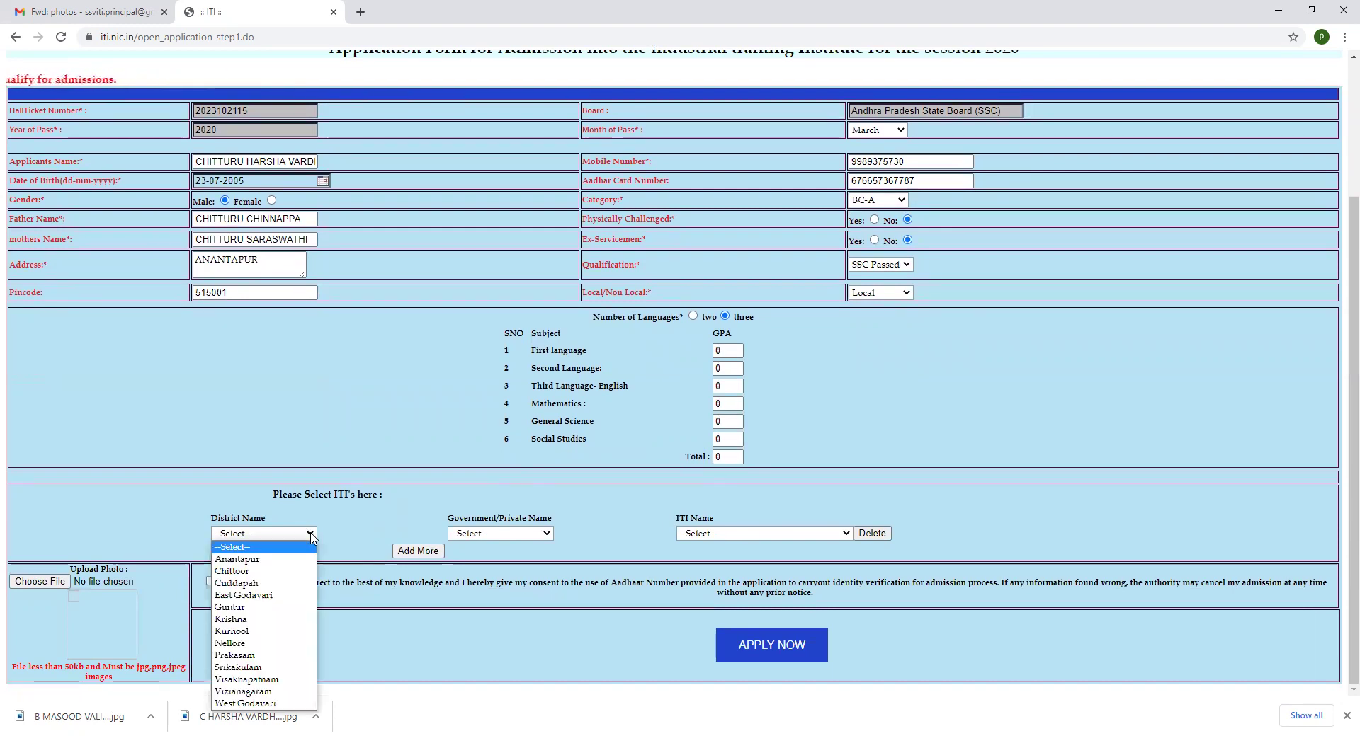
left_click(269, 559)
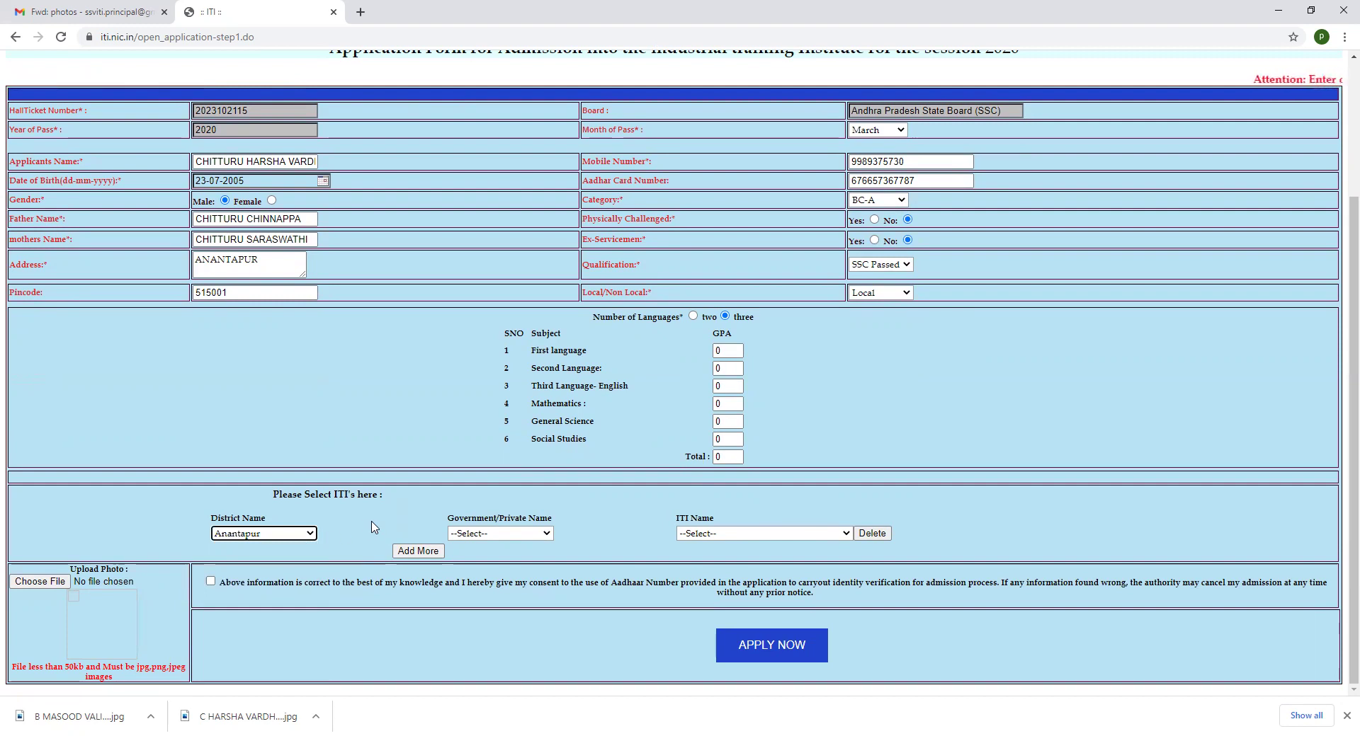
left_click(547, 534)
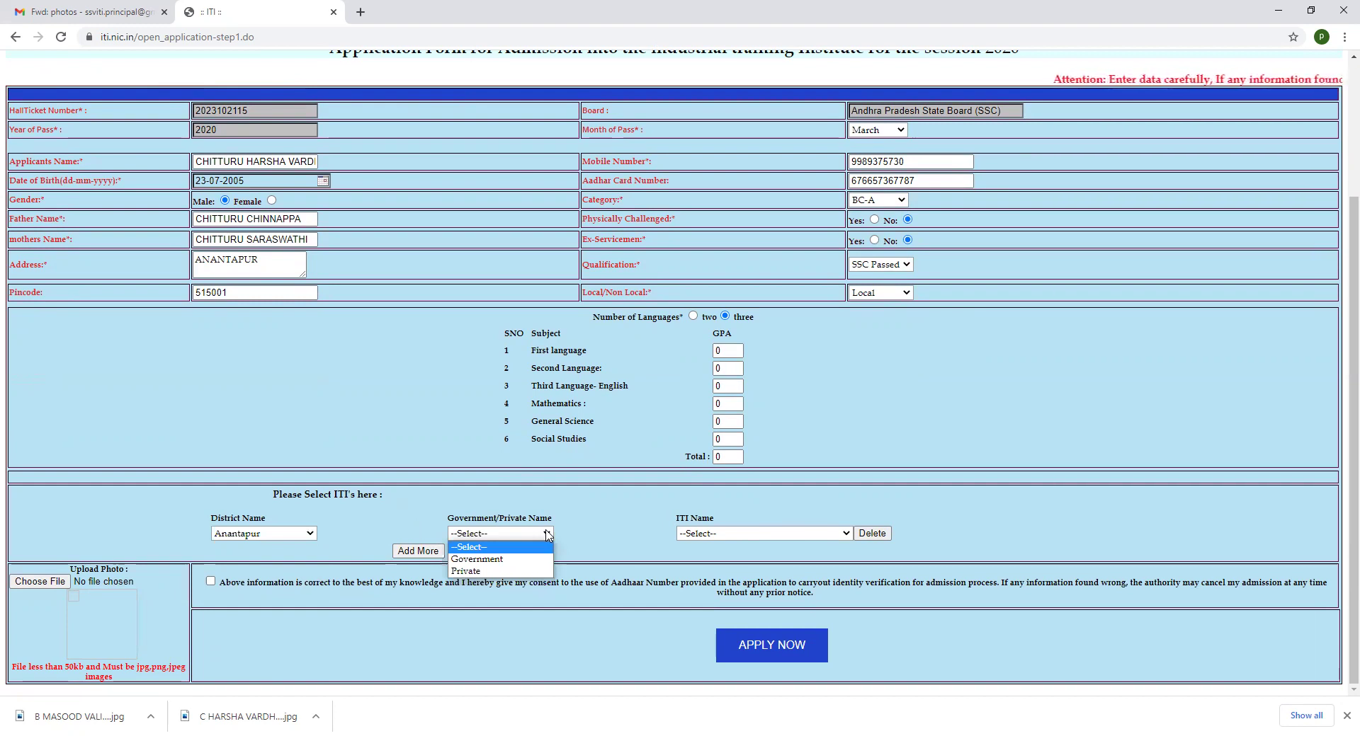
left_click(516, 571)
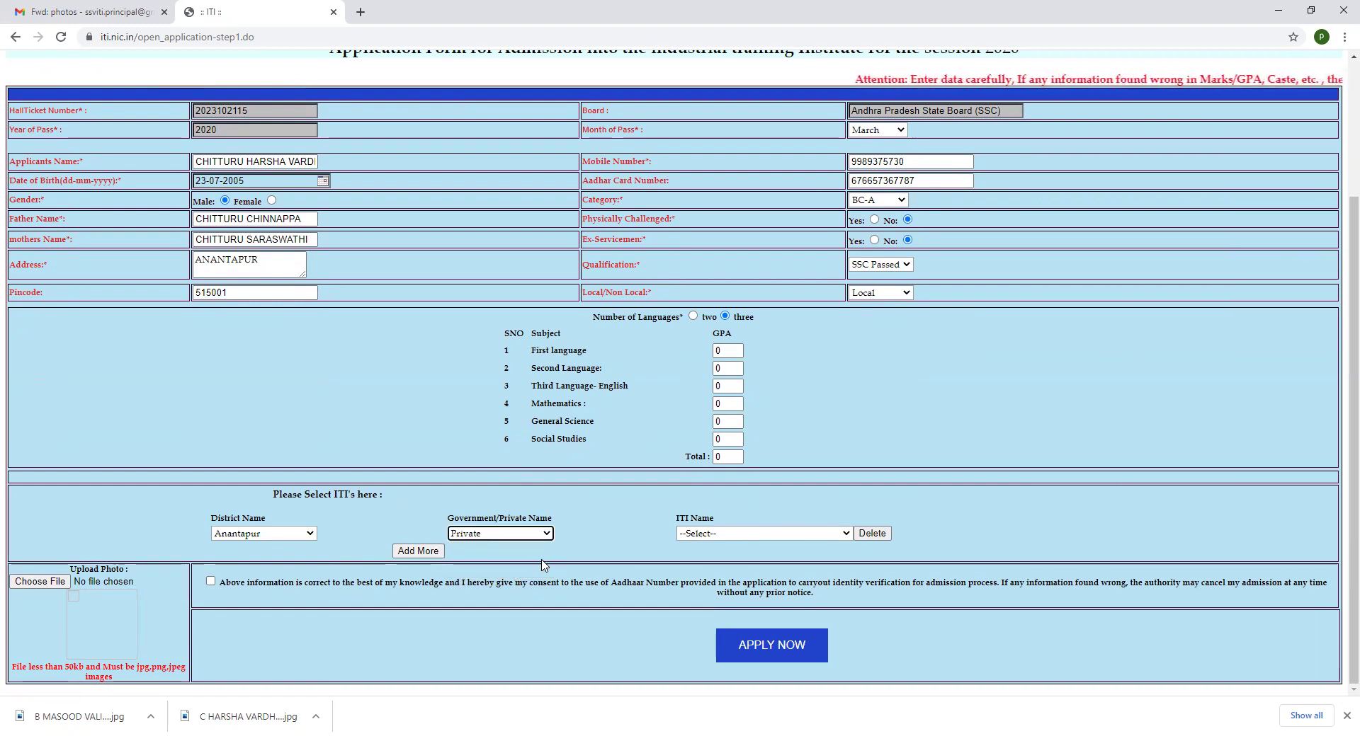
left_click(845, 535)
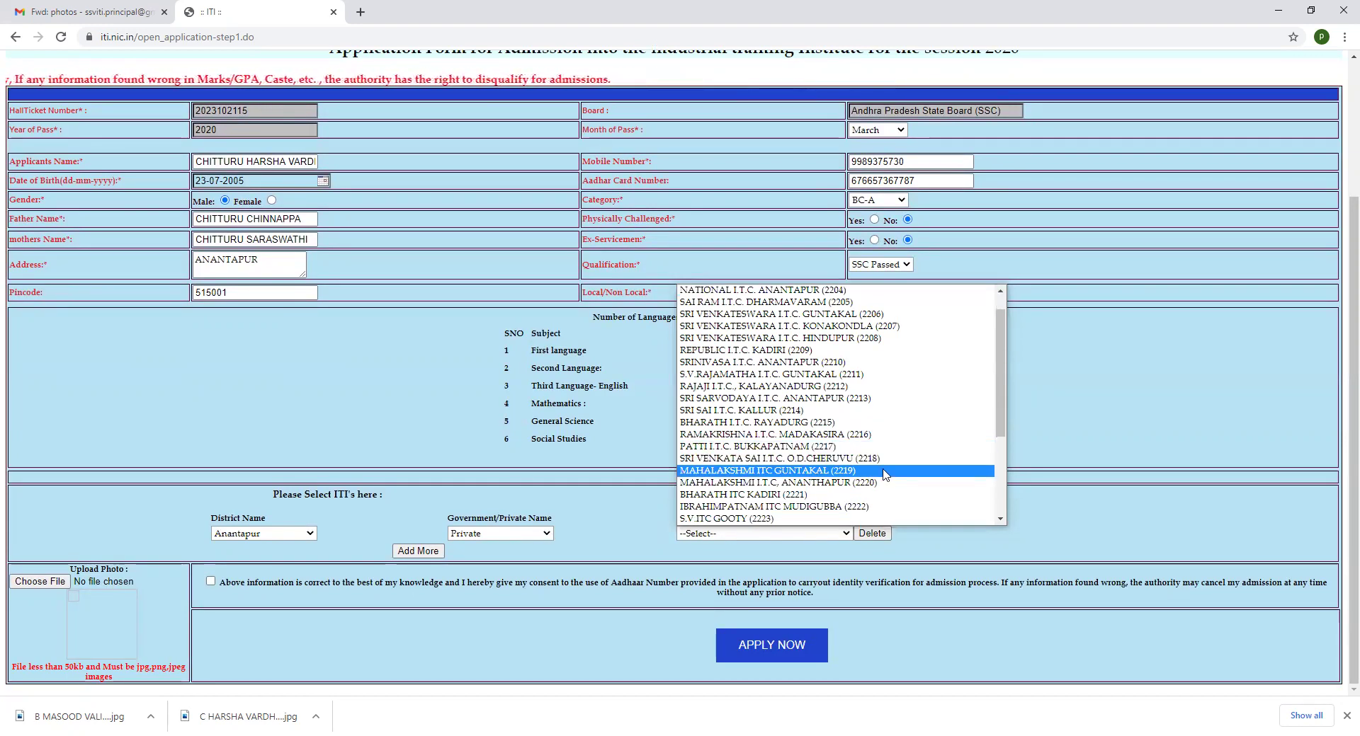
Choose SRI SAI VENKATESWARA I.T.C, ANANTHAPUR (2227) as the ITI and dismiss its trades-and-seats popup
scroll(894, 498, "down", 4)
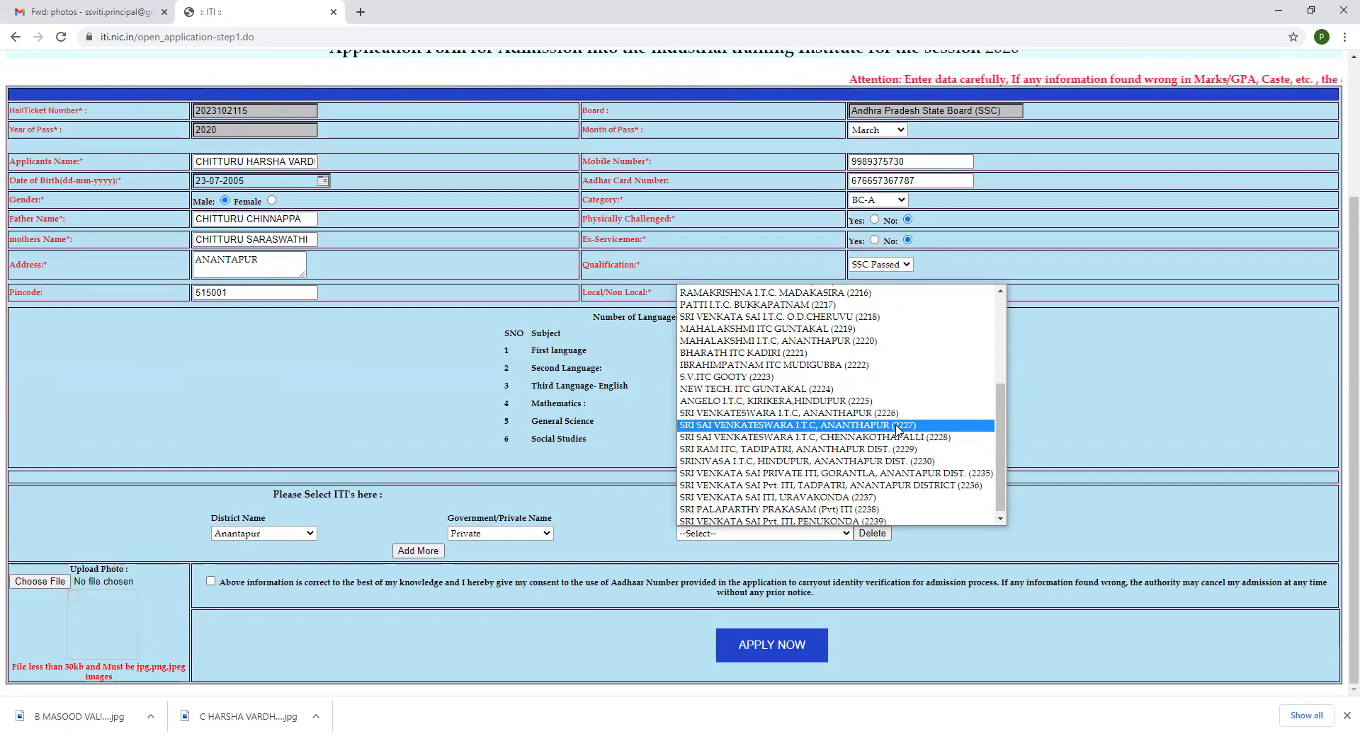
left_click(896, 426)
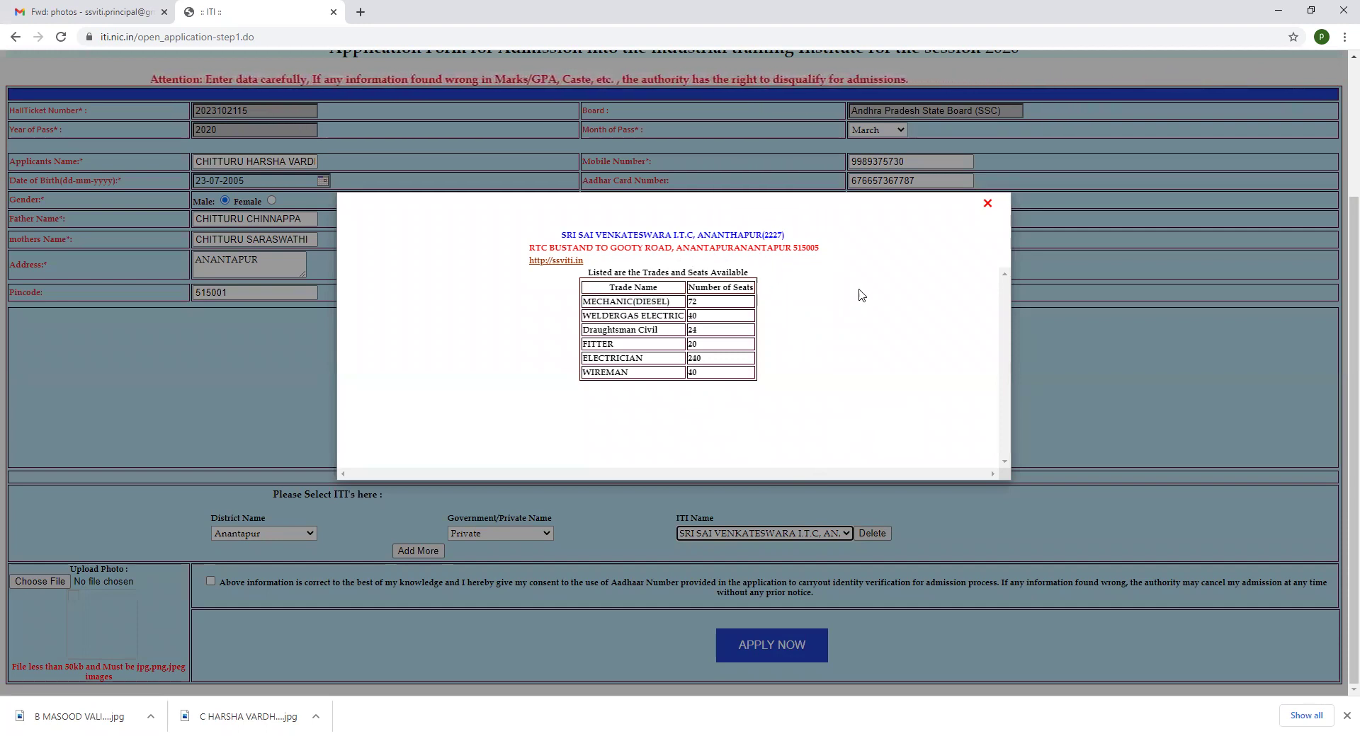
left_click(988, 204)
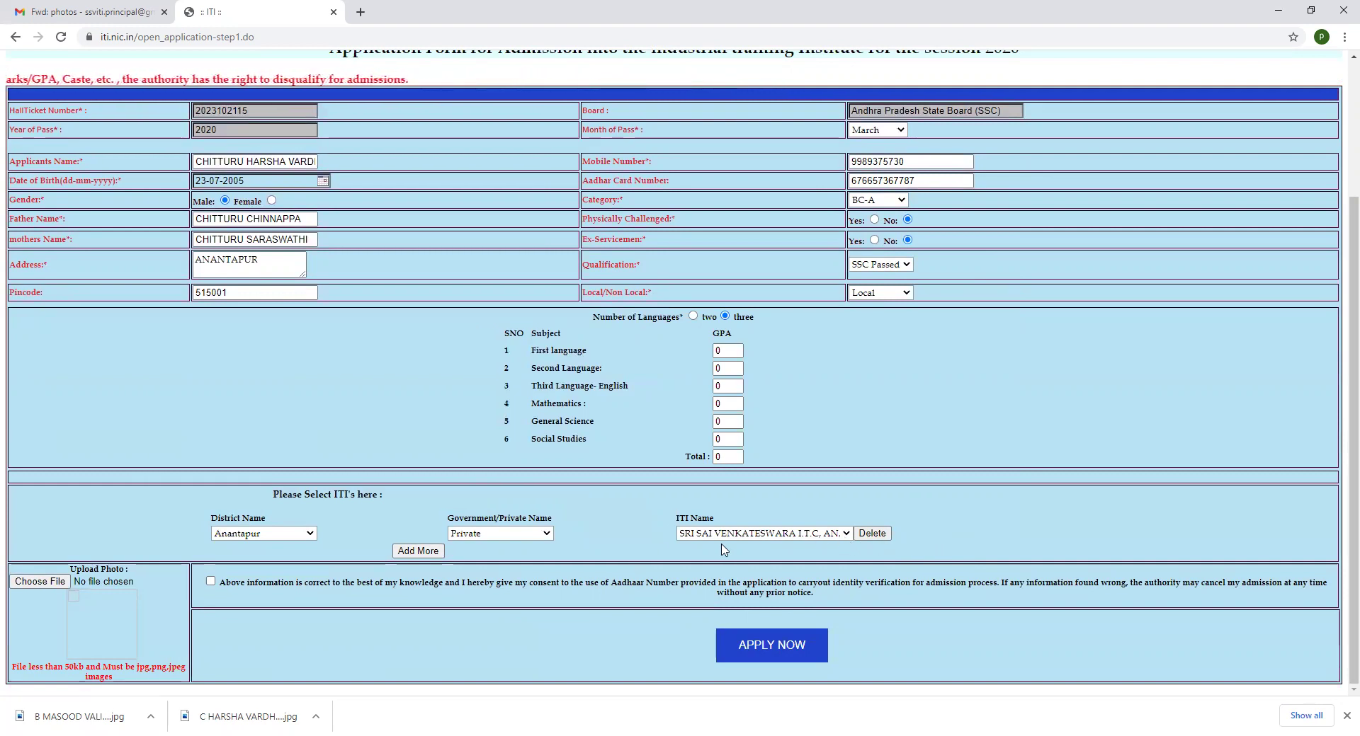
left_click(418, 551)
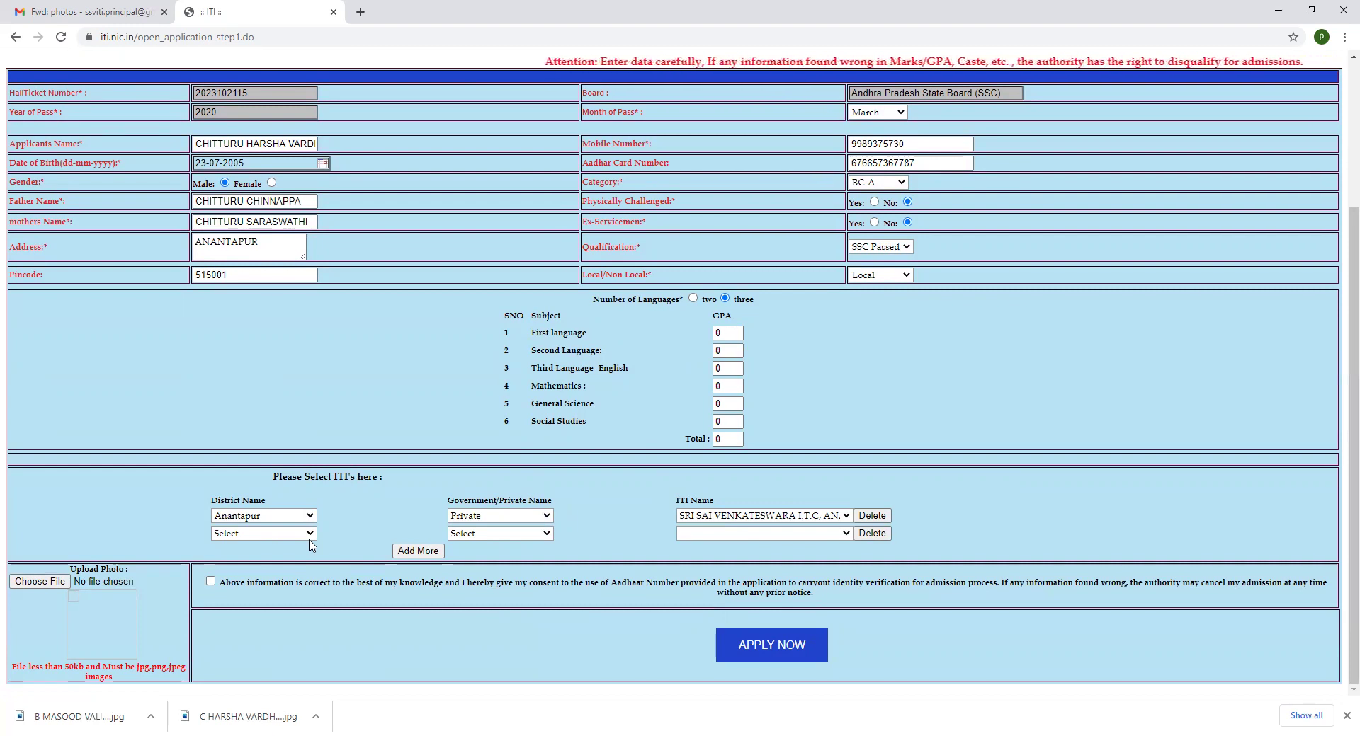
left_click(309, 535)
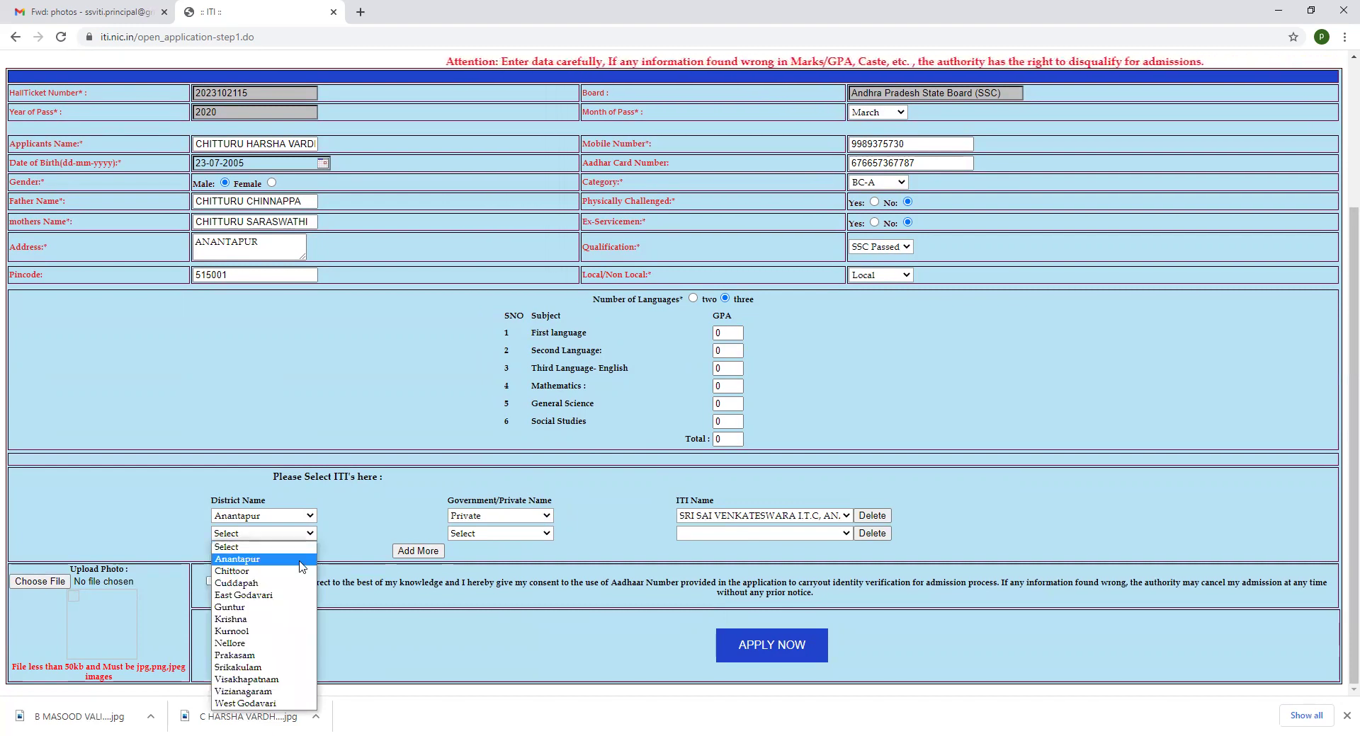
left_click(262, 558)
left_click(507, 535)
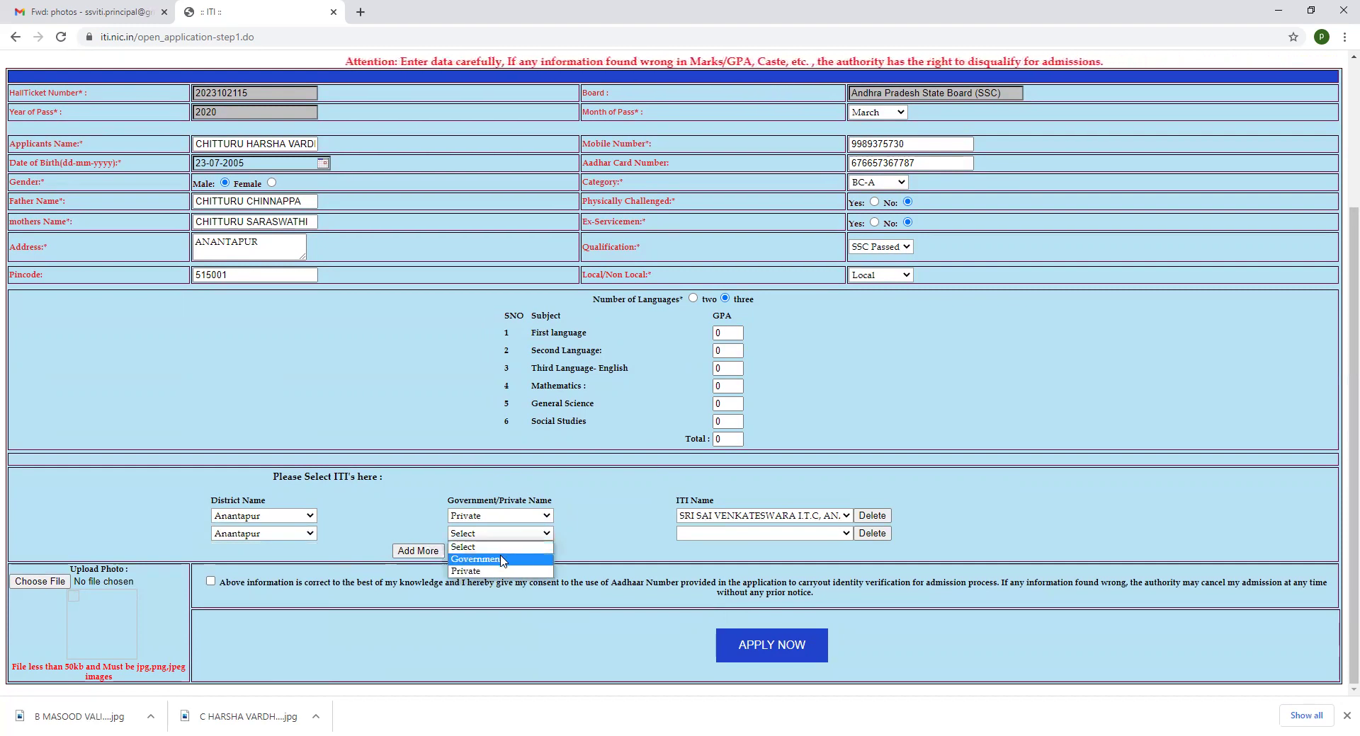
left_click(482, 559)
left_click(727, 534)
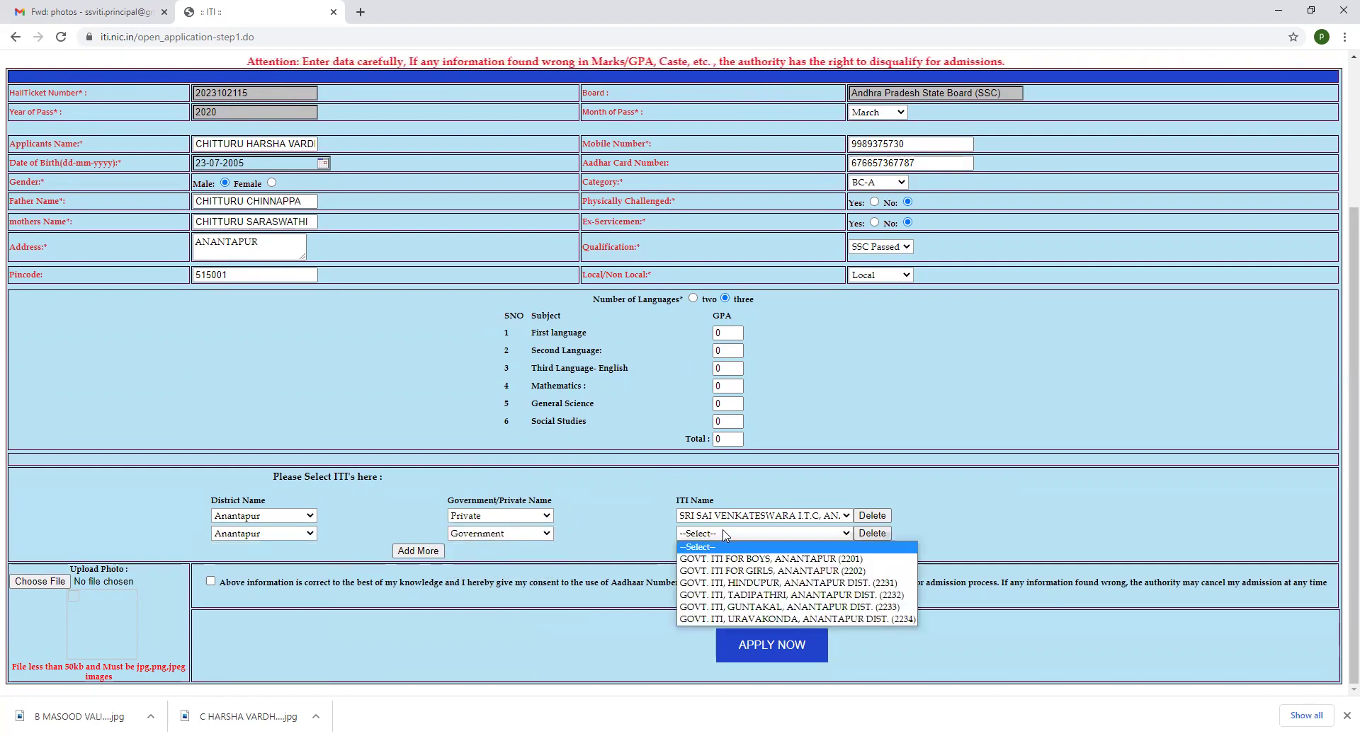
left_click(570, 543)
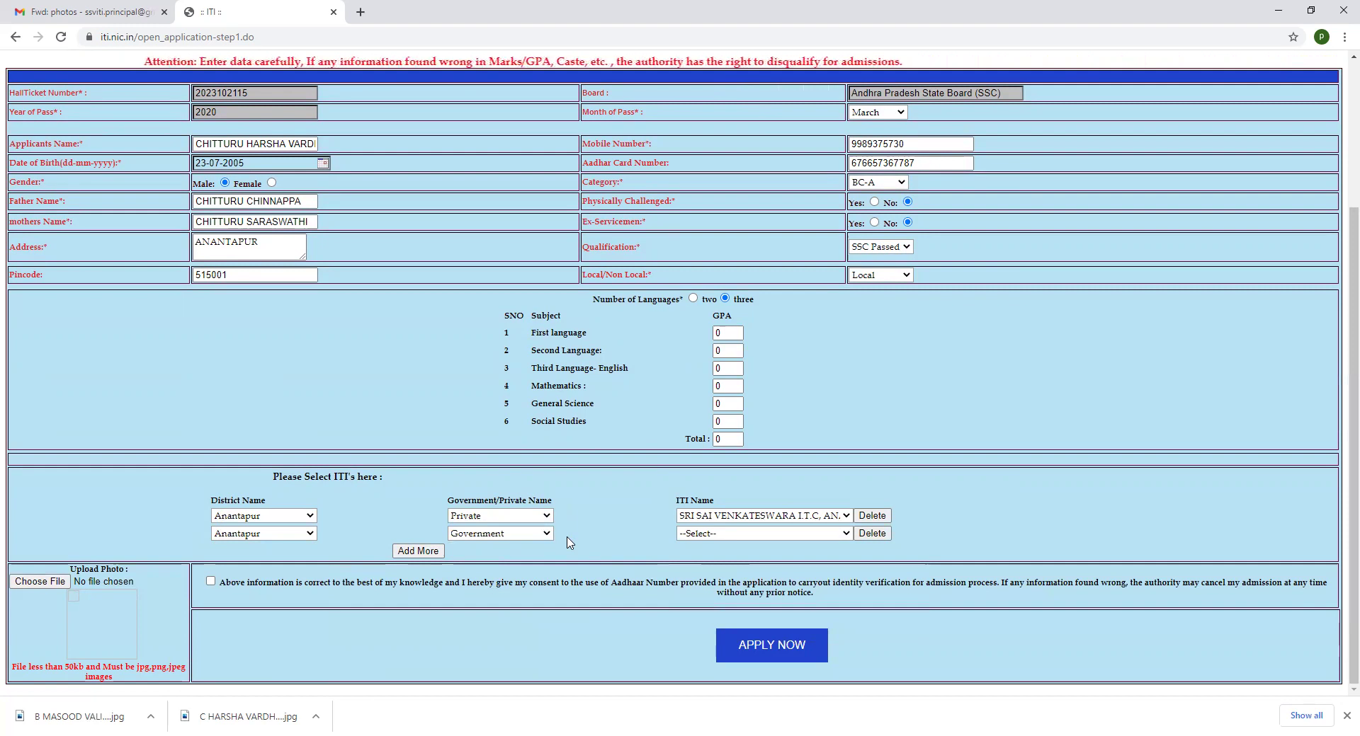
left_click(711, 534)
left_click(782, 568)
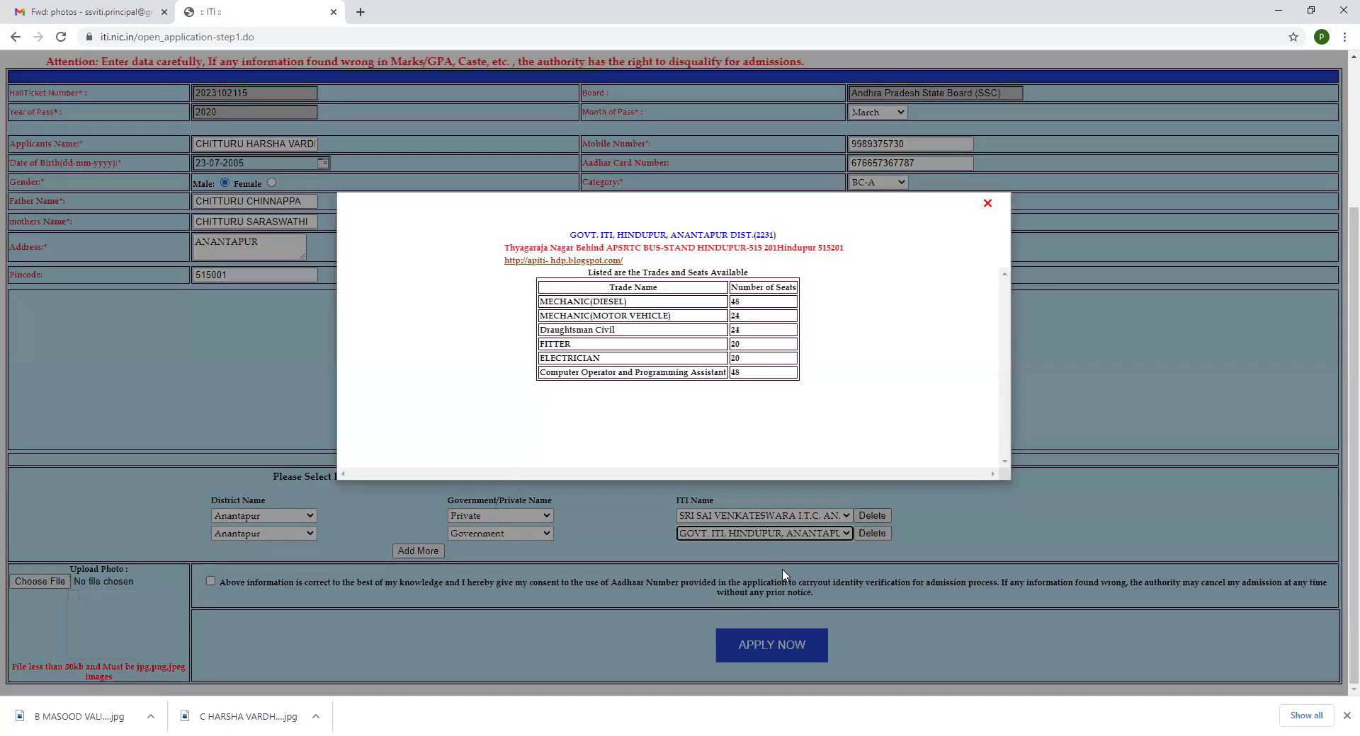
left_click(991, 205)
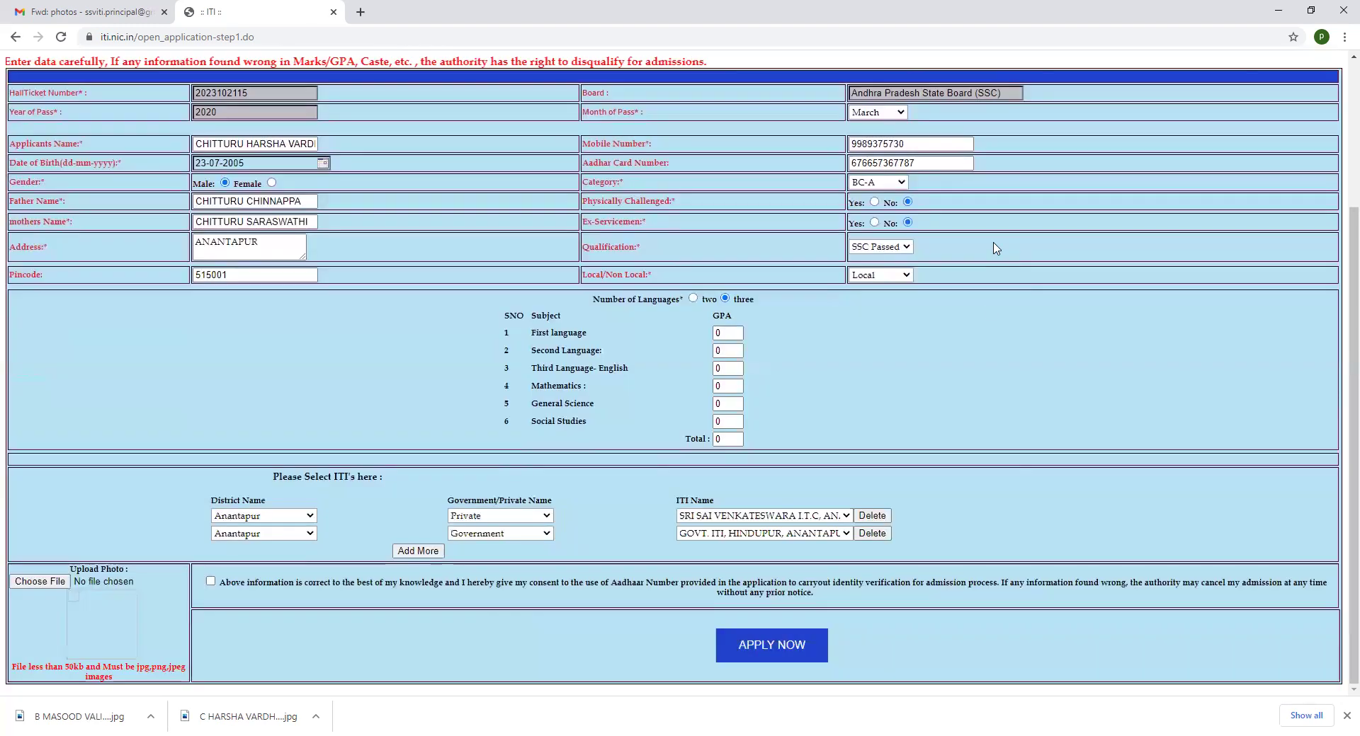
left_click(875, 536)
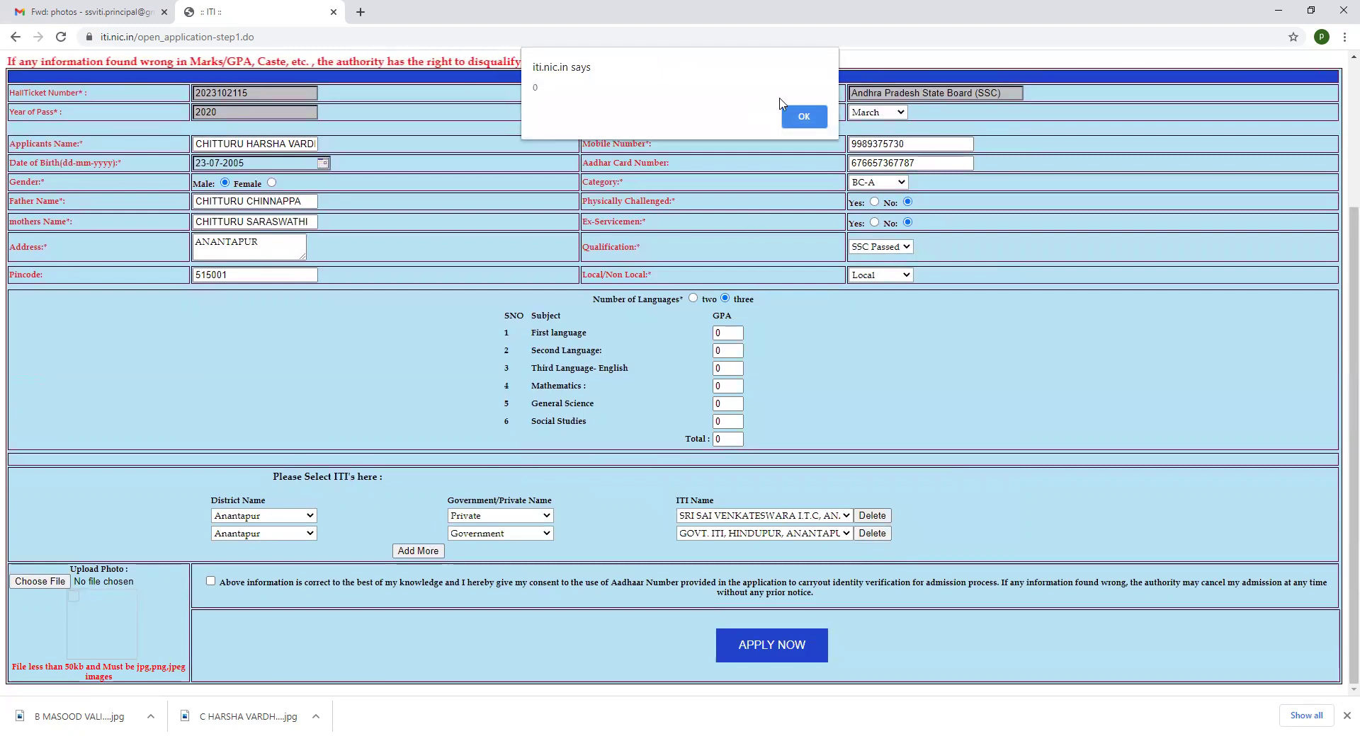
left_click(805, 126)
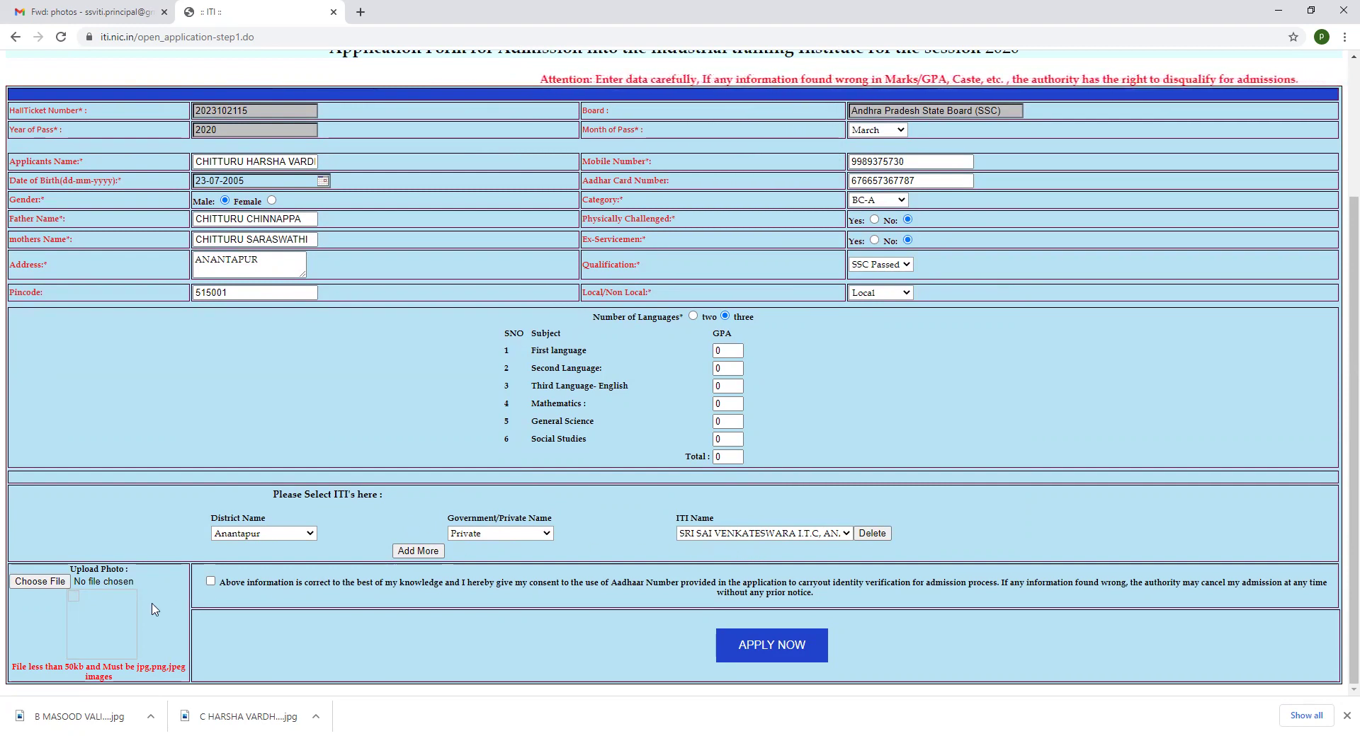
Upload the applicant's JPG photo from the Downloads folder to the form
left_click(41, 581)
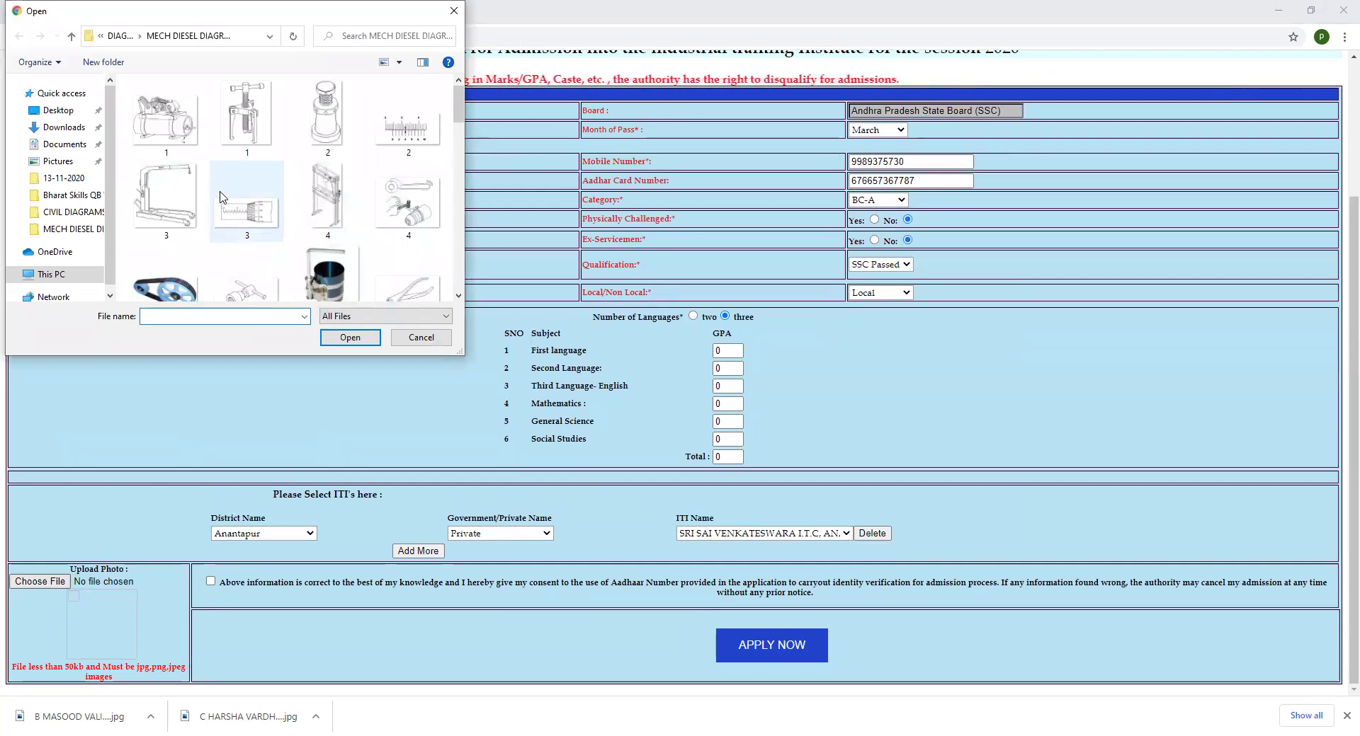
left_click(67, 129)
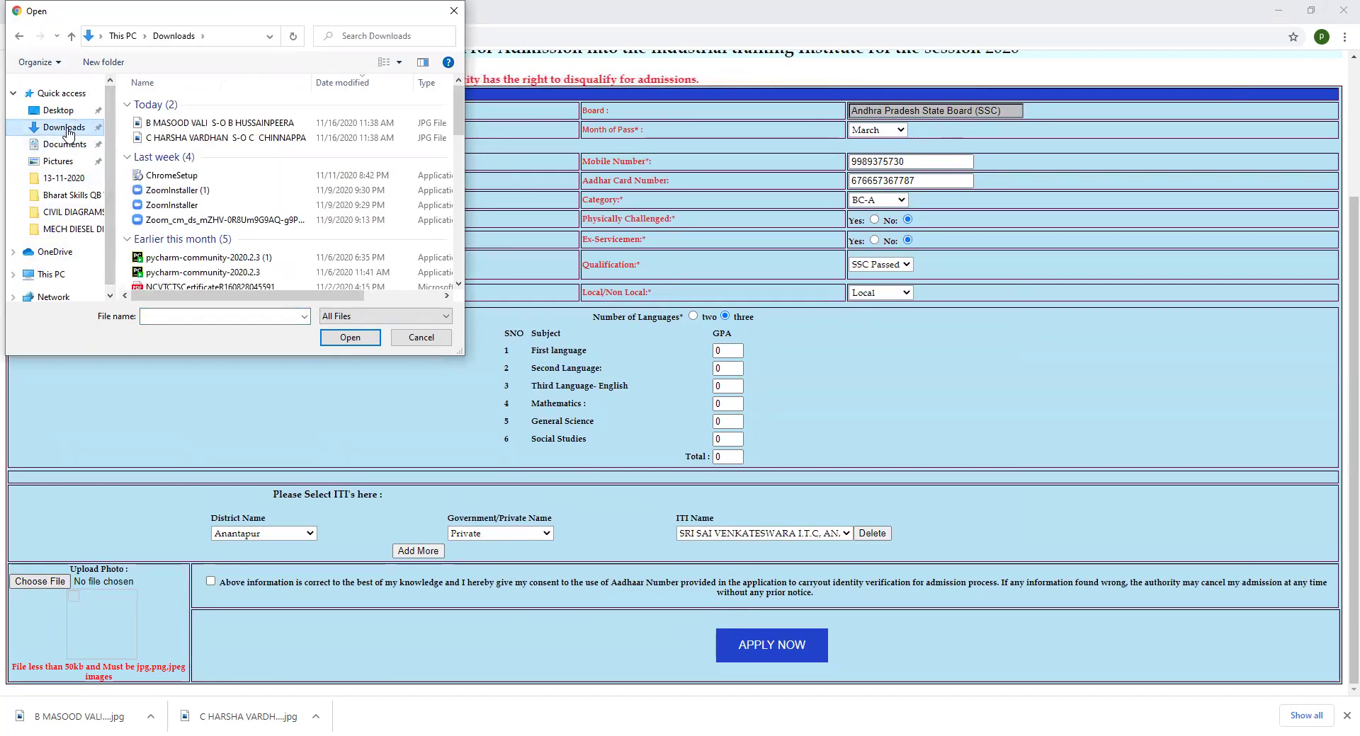
left_click(210, 139)
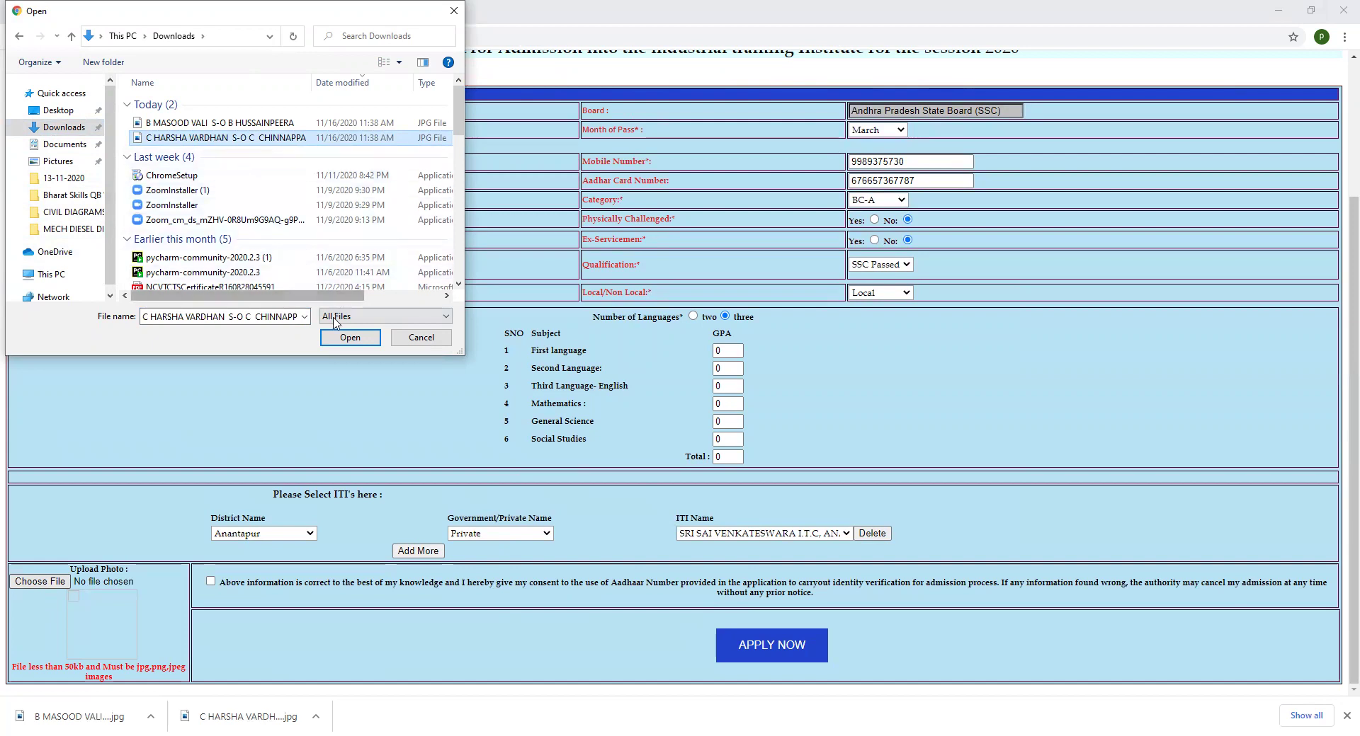
left_click(332, 339)
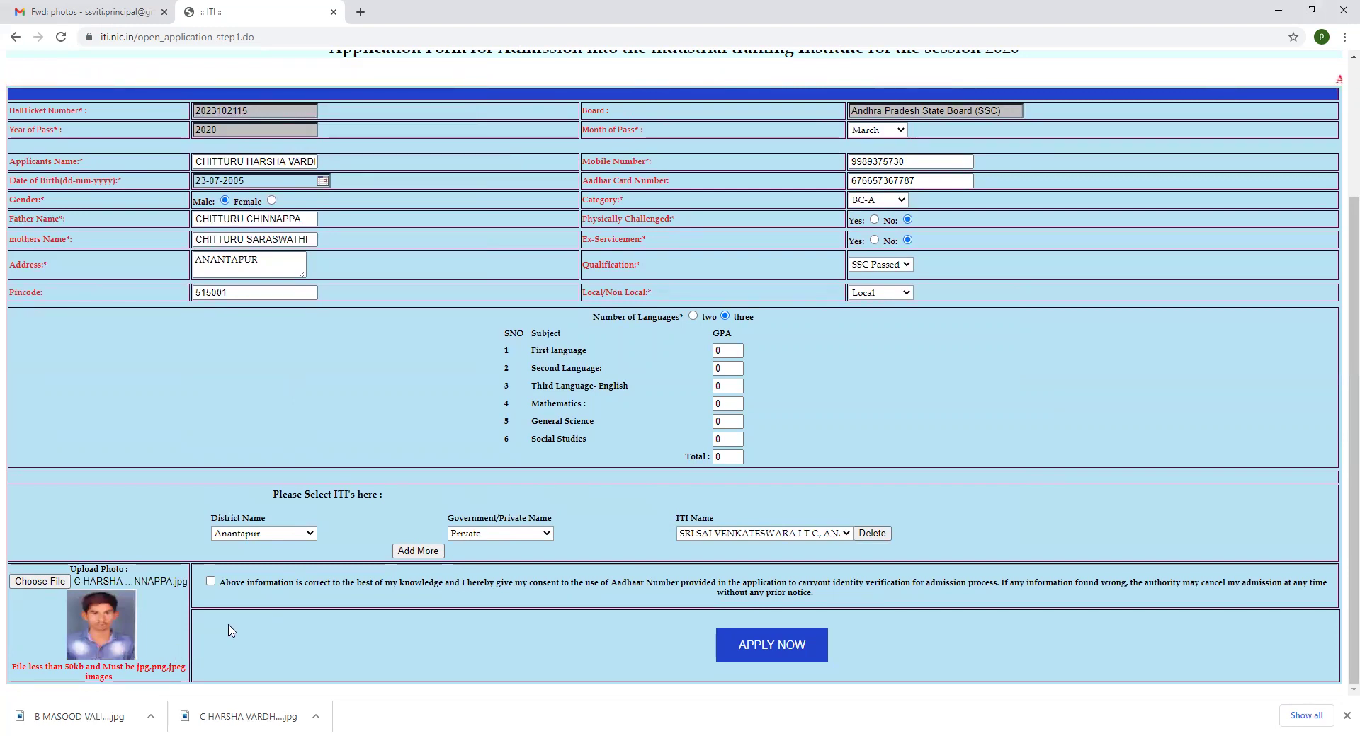
Tick the 'Above information is correct' declaration and submit the application with APPLY NOW
left_click(211, 582)
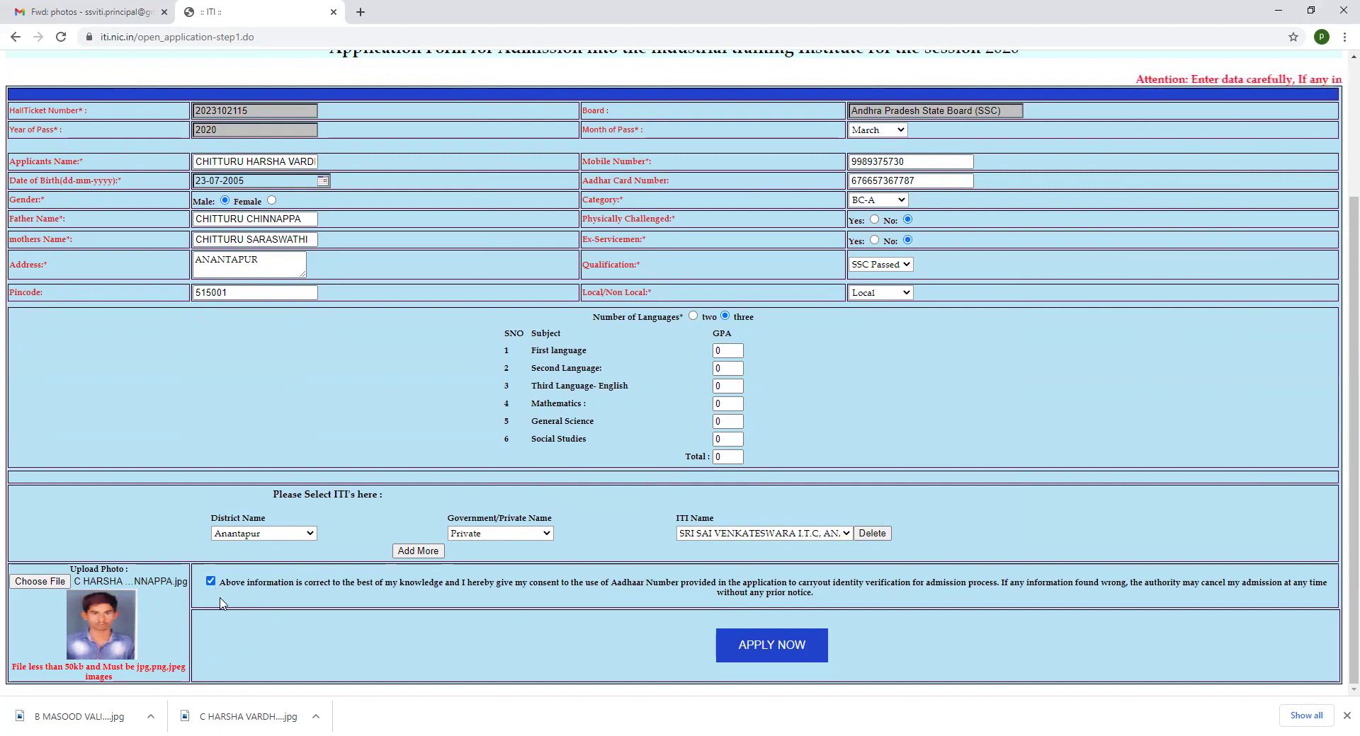
left_click(213, 584)
left_click(211, 582)
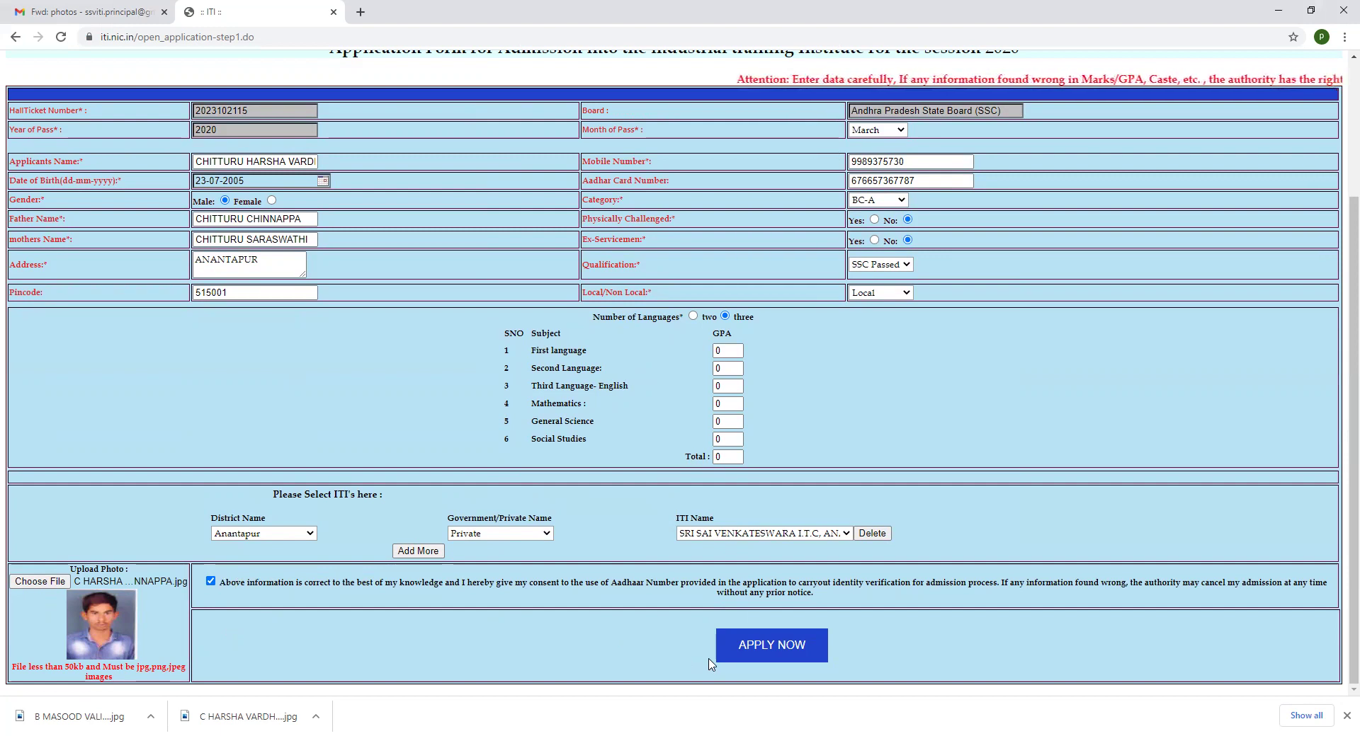
left_click(781, 649)
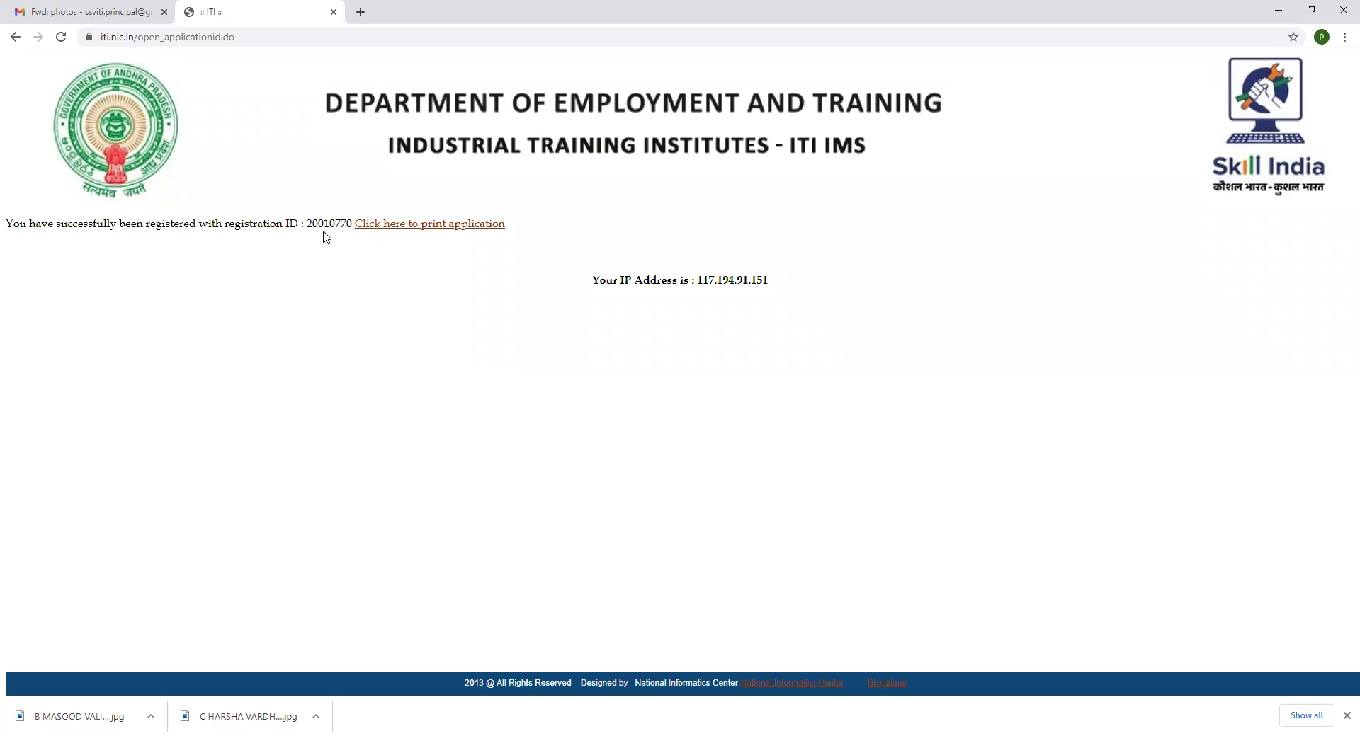
Open the application acknowledgment in print preview using 'Click here to print application'
left_click(391, 225)
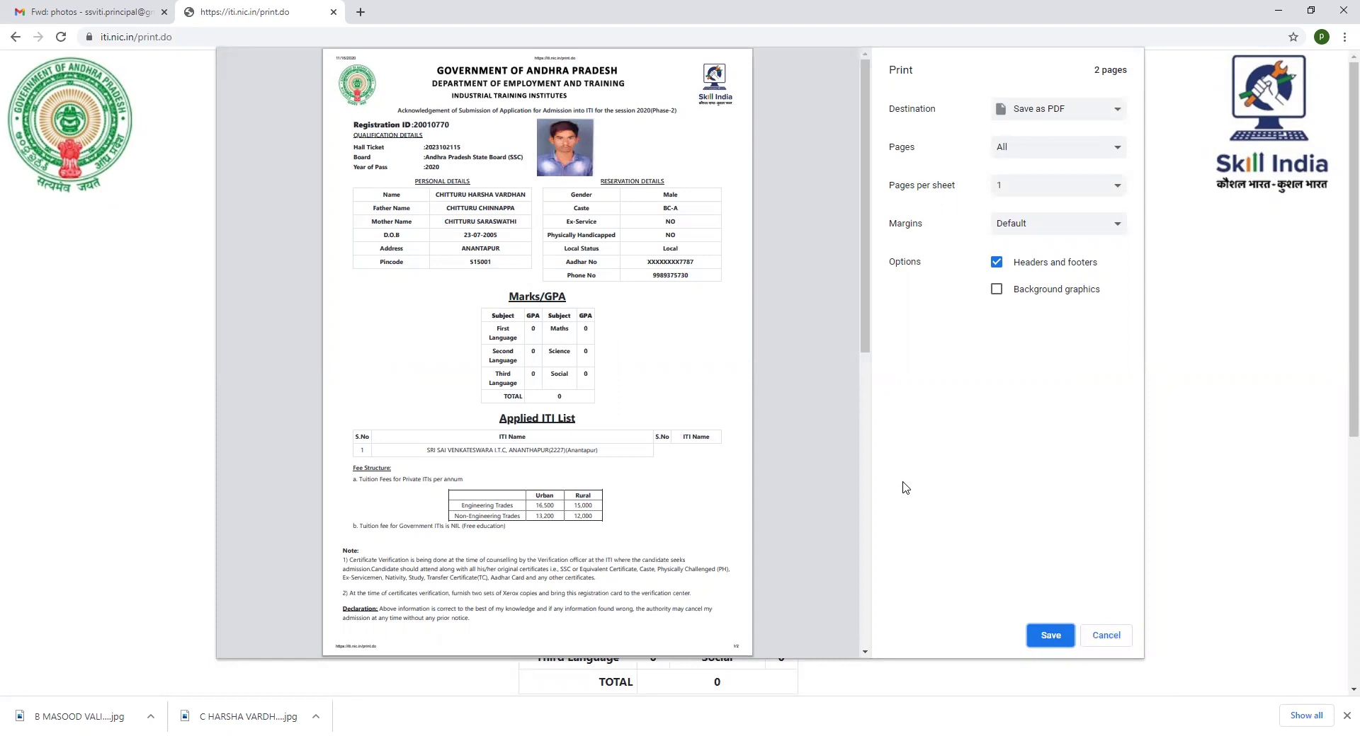
Save the acknowledgement PDF in Downloads, named with the applicant's name and a number
left_click(1037, 637)
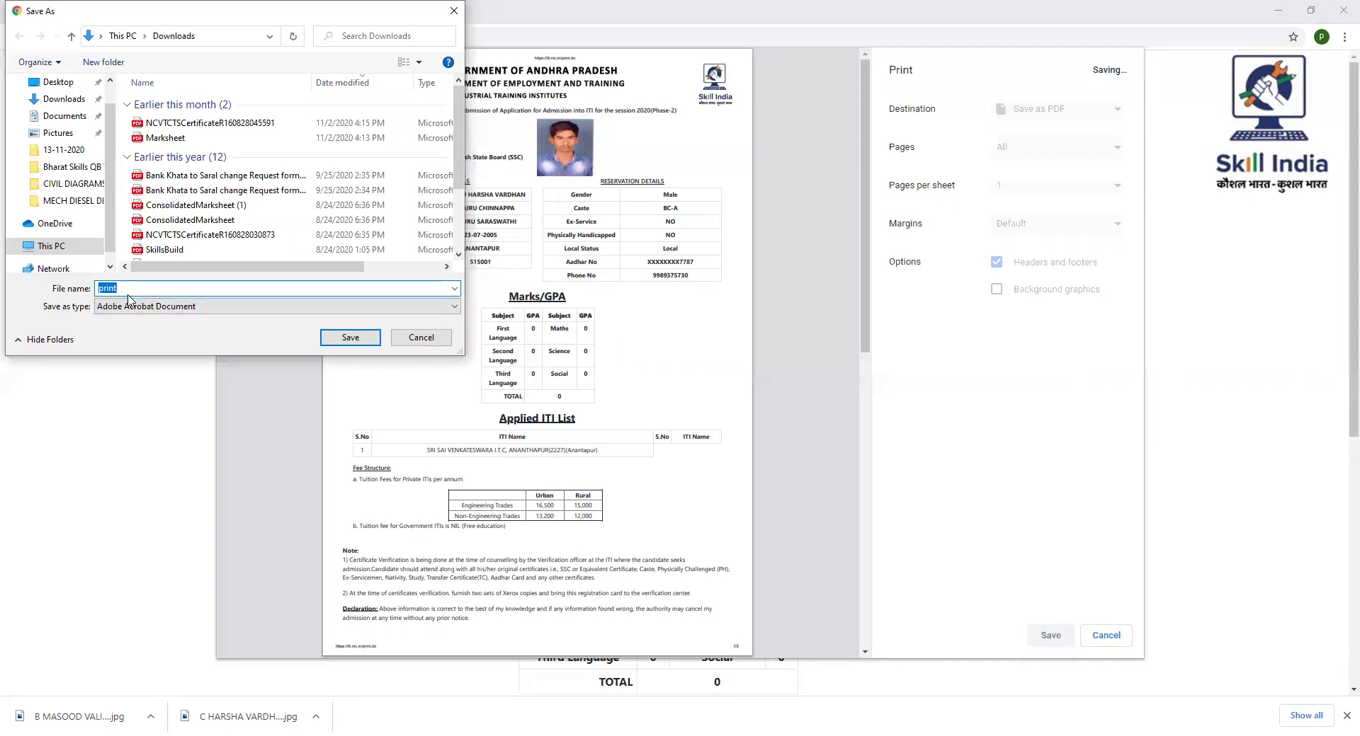
type("c H")
key("BackSpace")
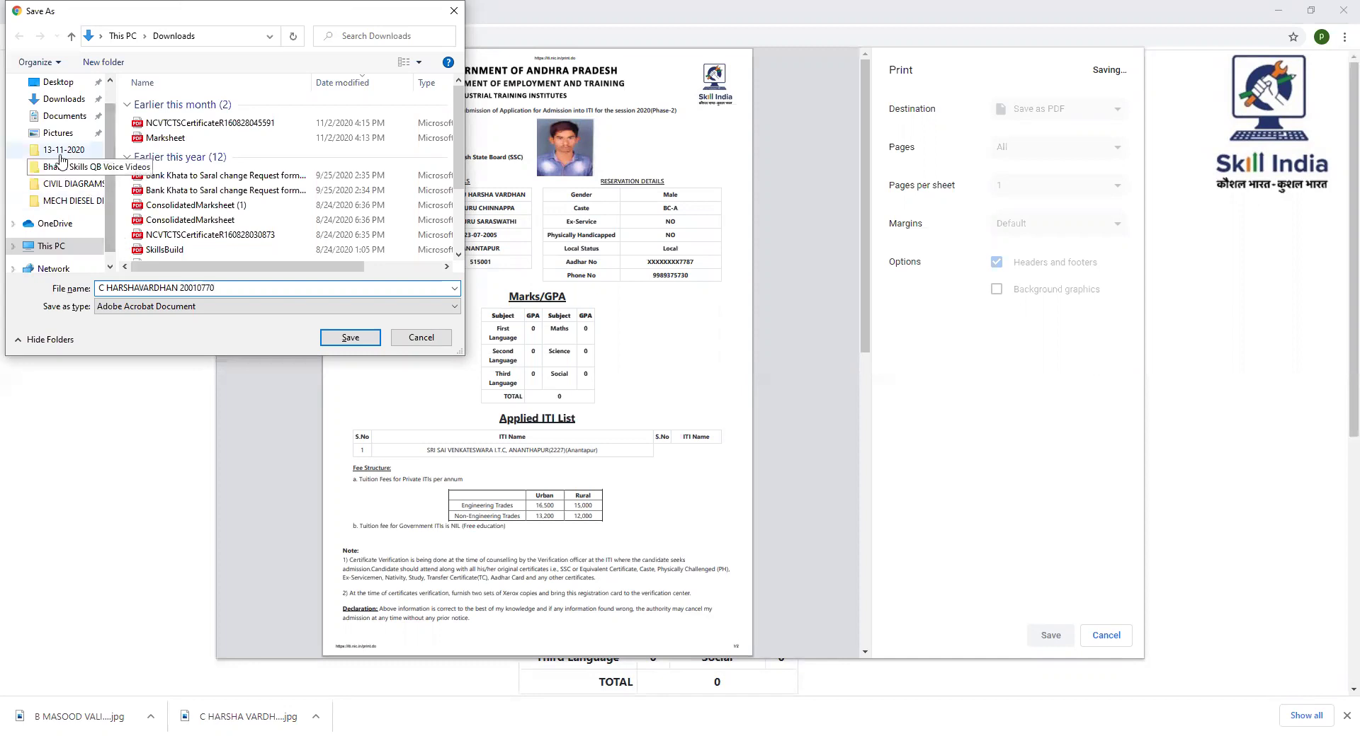
left_click(63, 102)
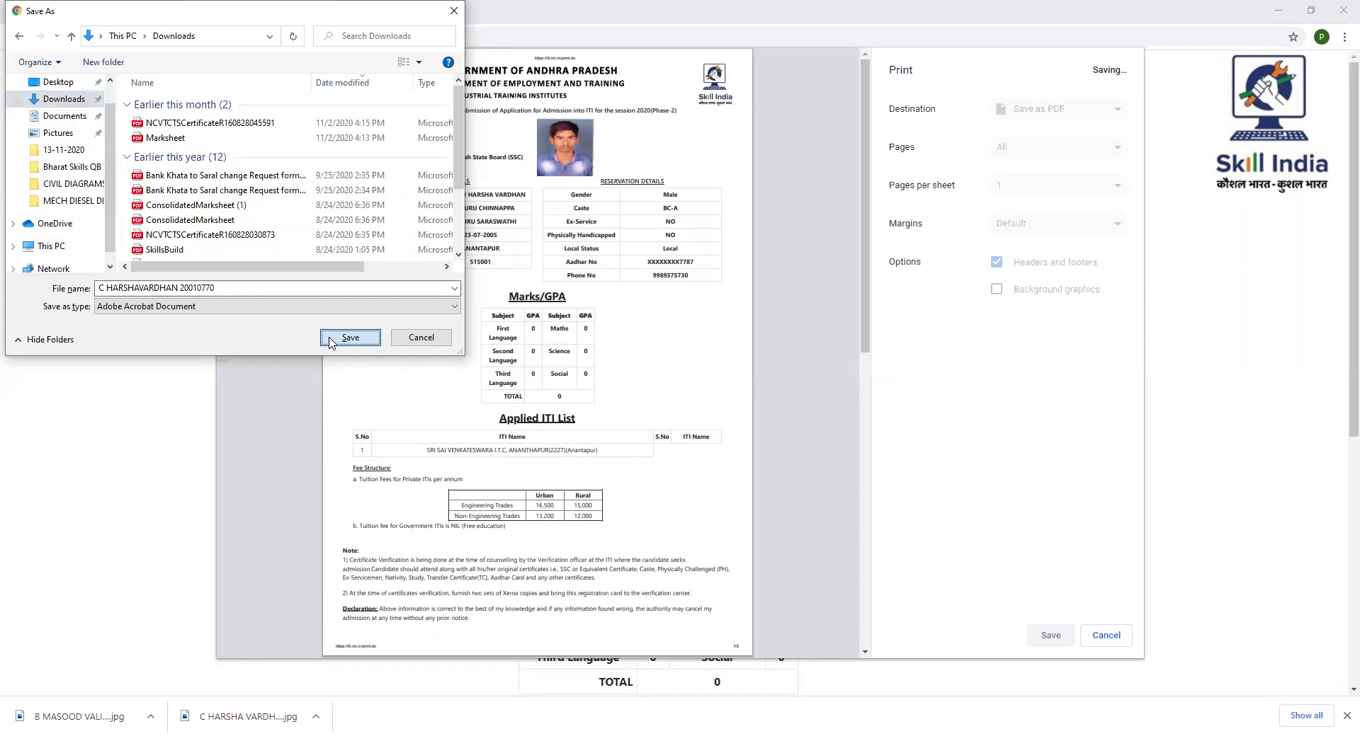
left_click(350, 338)
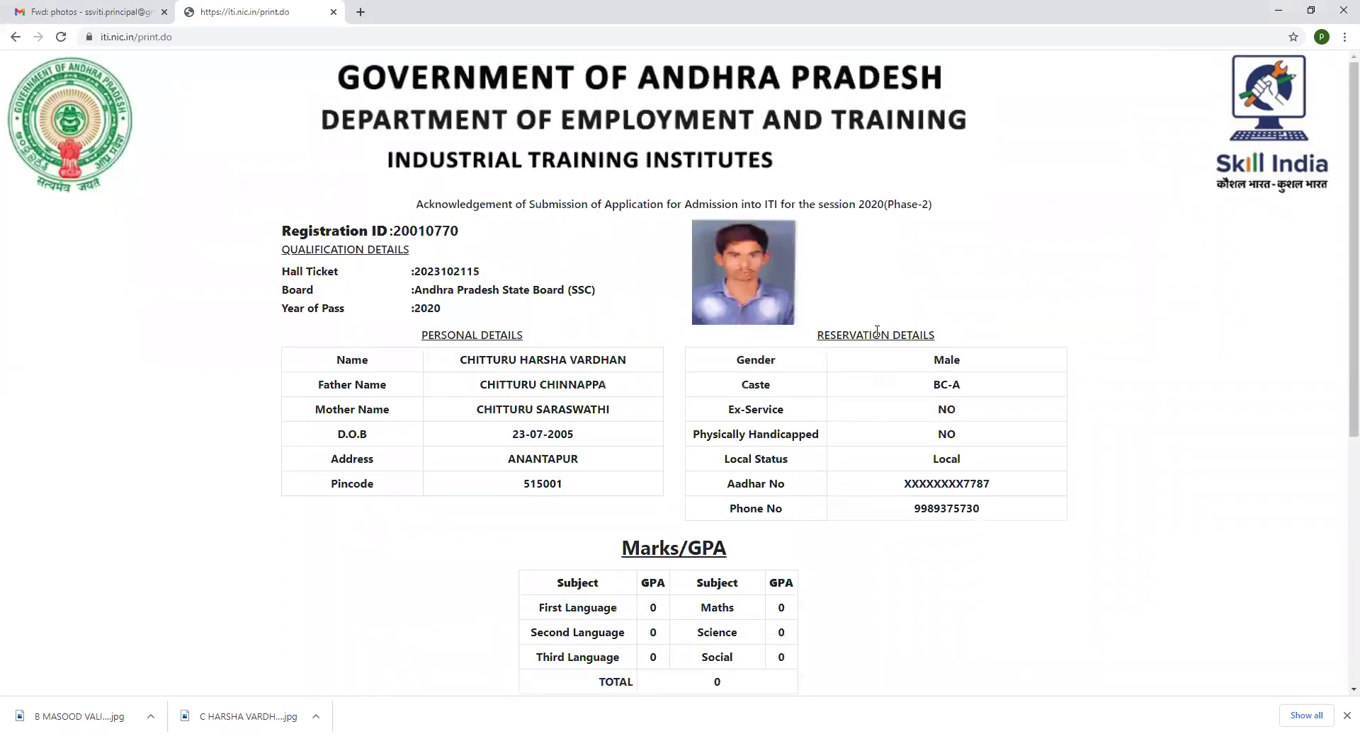
scroll(835, 478, "down", 6)
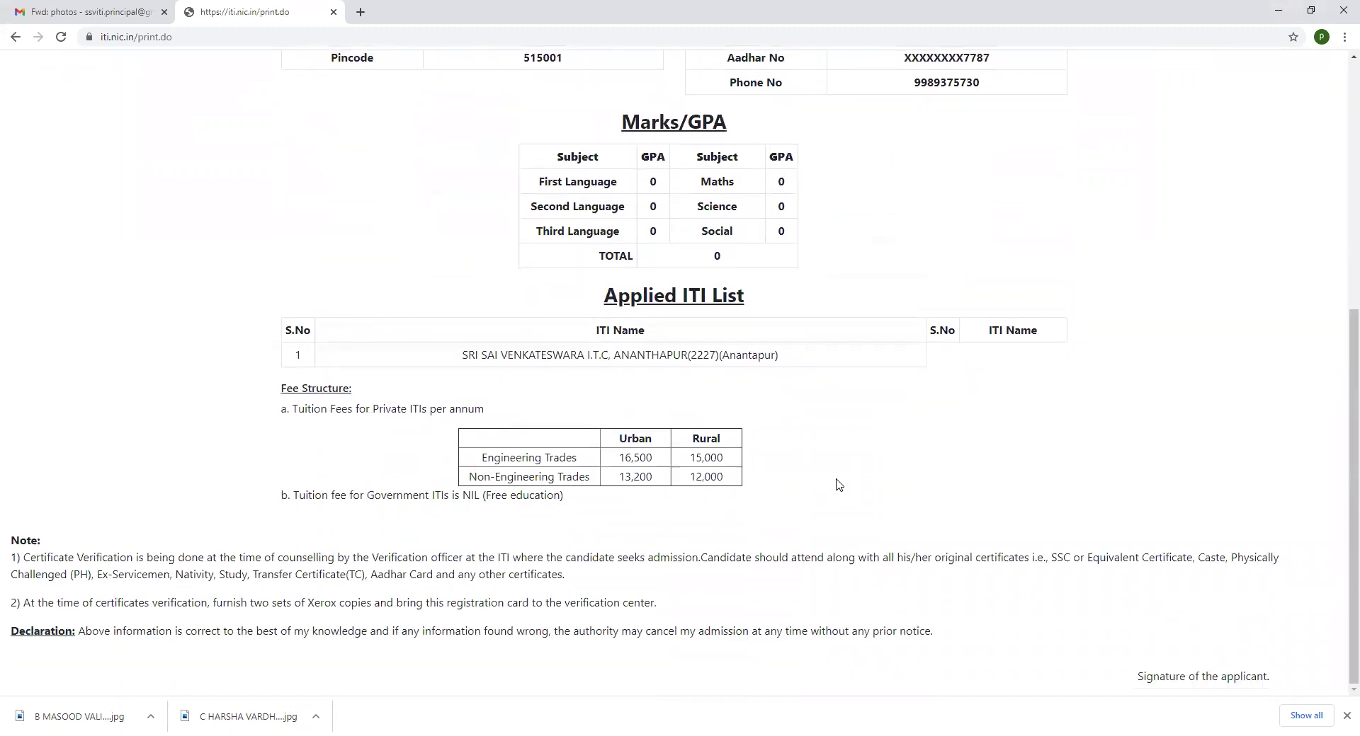
scroll(836, 484, "up", 1)
scroll(835, 485, "up", 1)
scroll(836, 484, "up", 3)
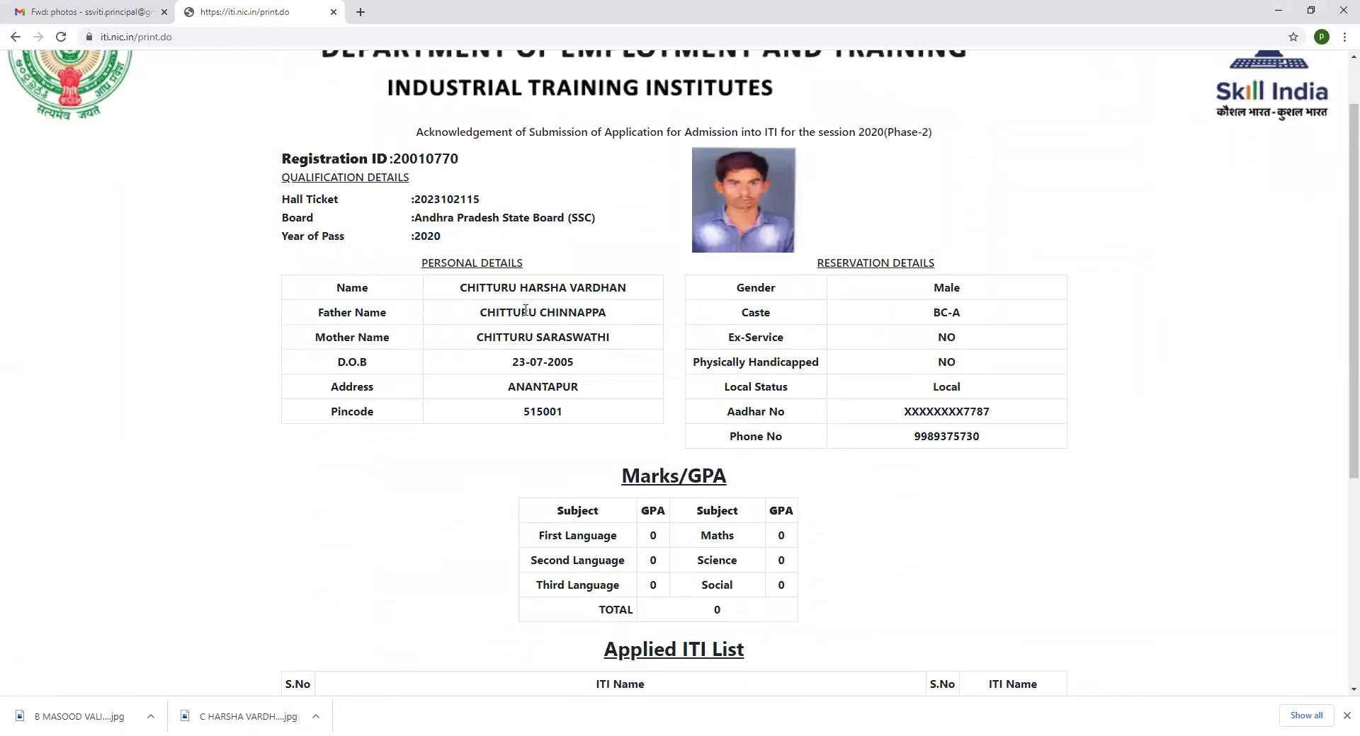
scroll(639, 470, "down", 1)
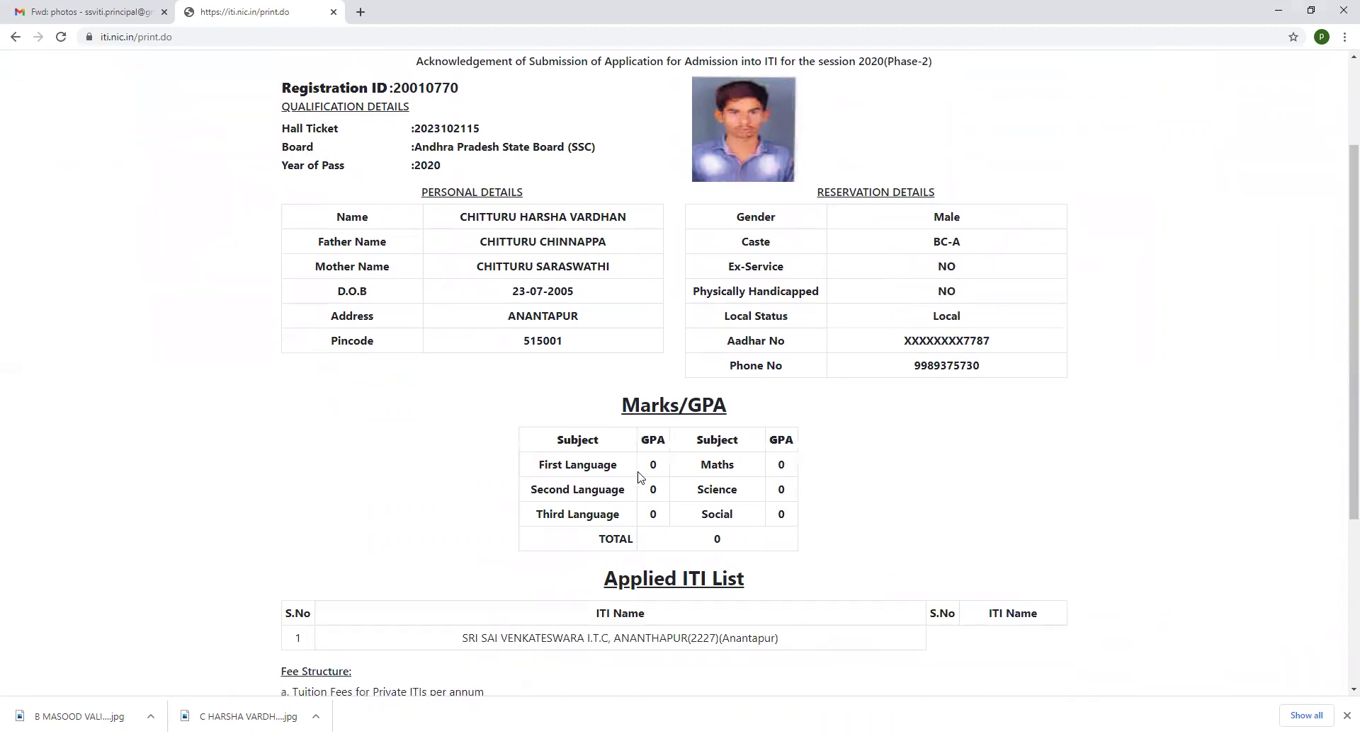
scroll(639, 475, "down", 1)
scroll(643, 471, "down", 2)
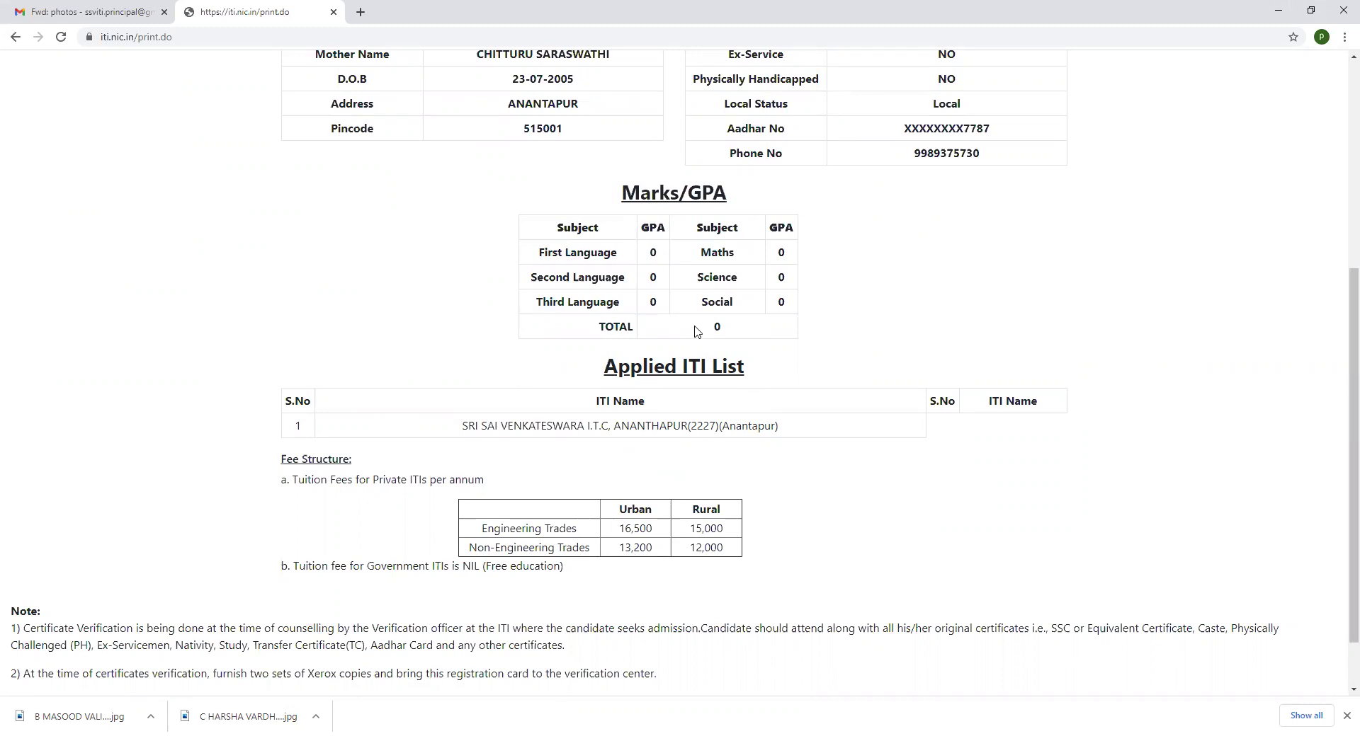
scroll(694, 331, "up", 2)
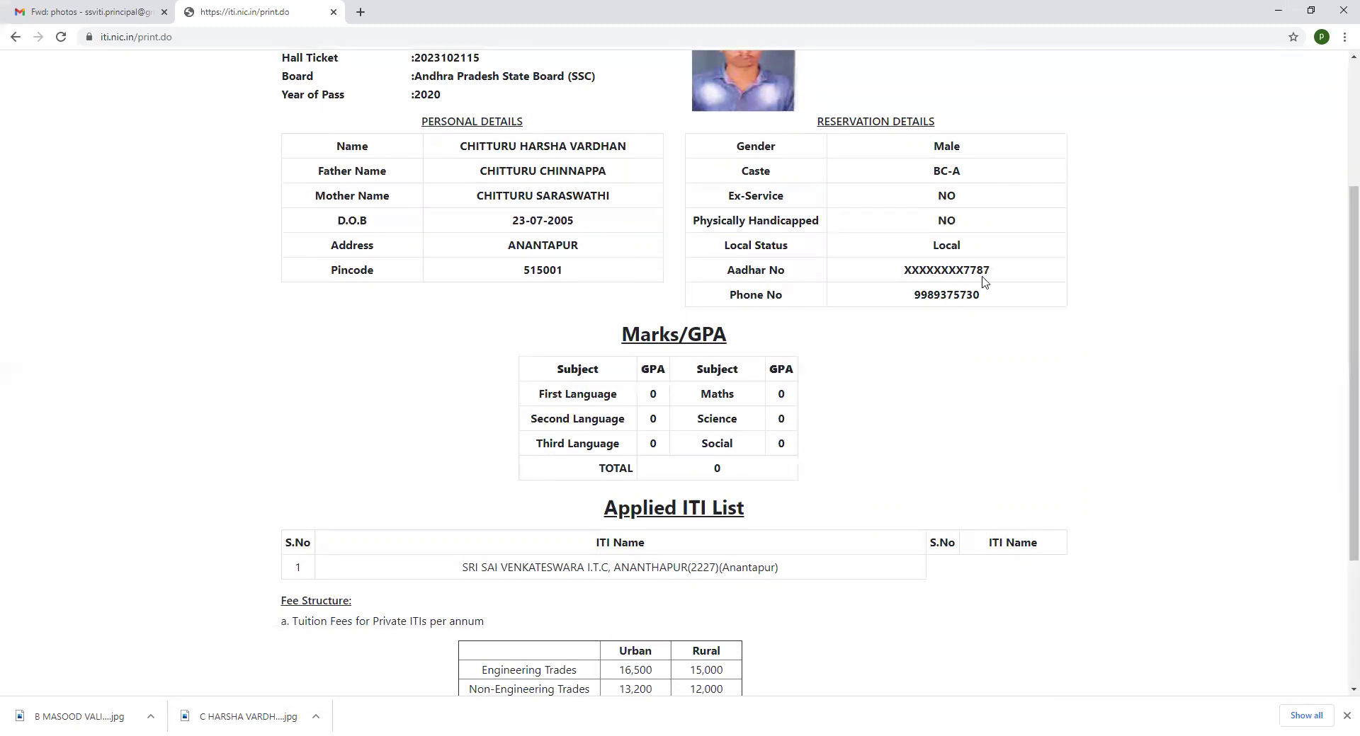
scroll(613, 390, "up", 3)
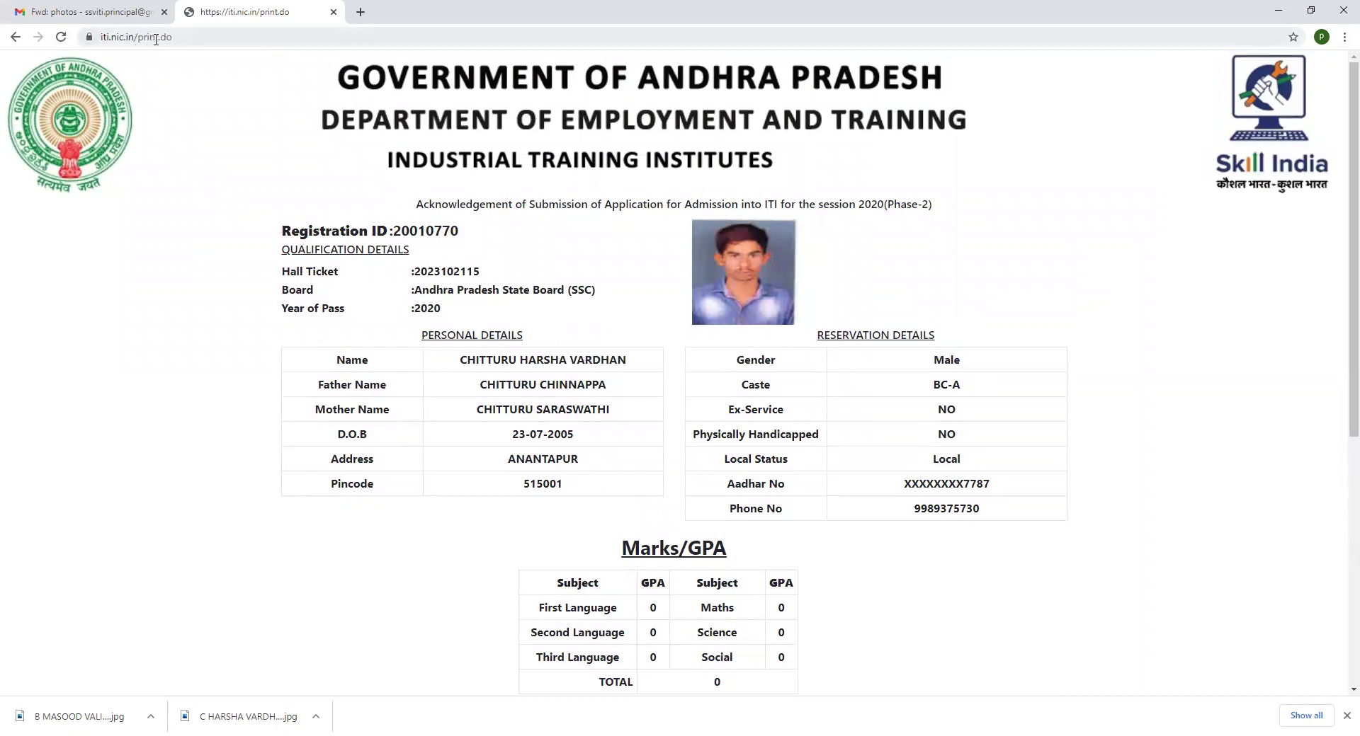
Return to the iti.nic.in home page and open the Online Application Entry Form
left_click(183, 40)
left_click(185, 40)
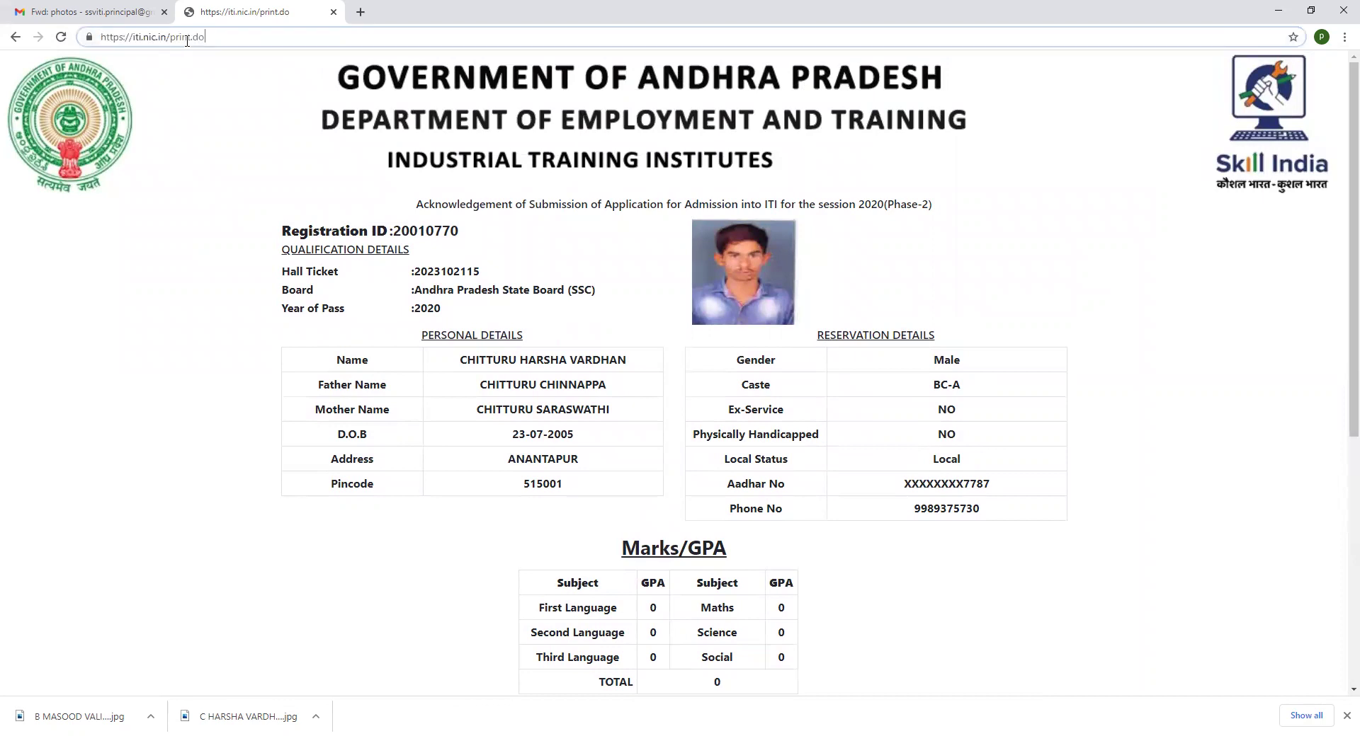
key("BackSpace")
key("BackSpace")
key("BackSpace")
key("BackSpace")
key("BackSpace")
key("BackSpace")
key("BackSpace")
key("BackSpace")
key("BackSpace")
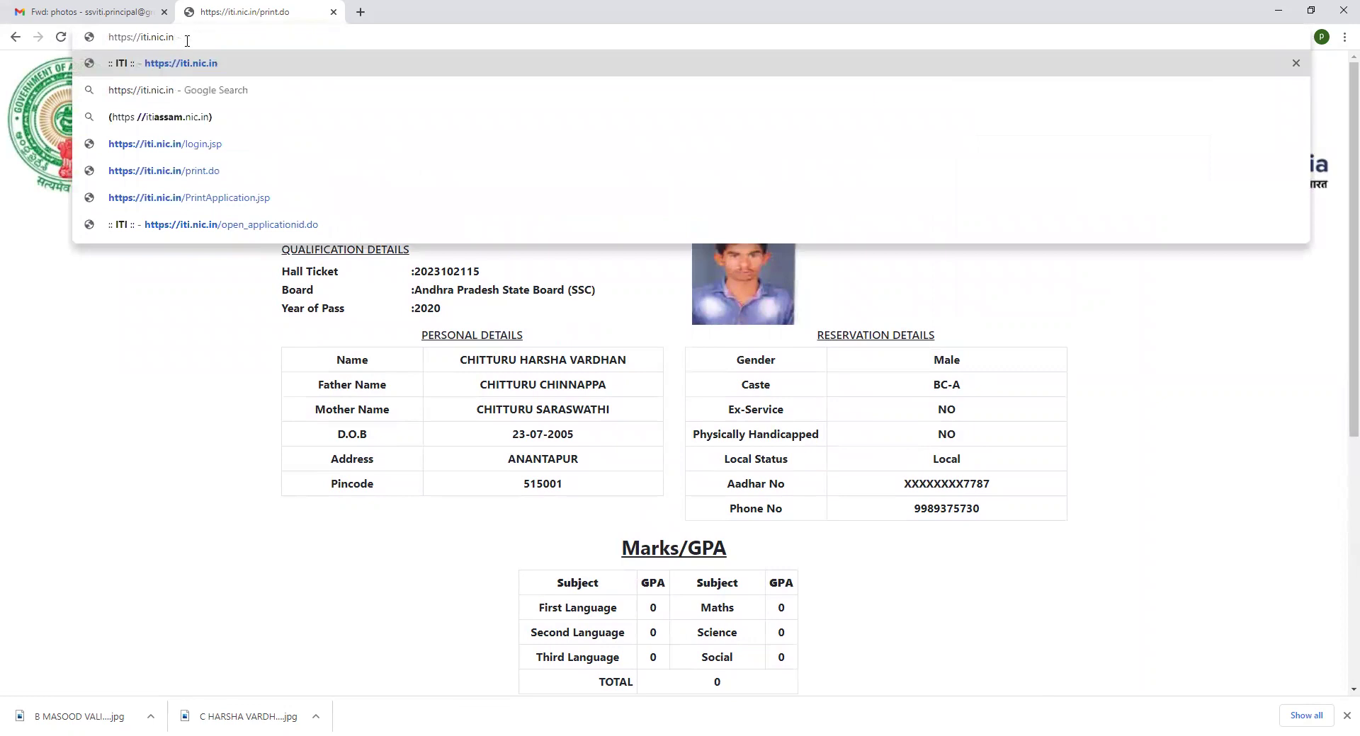
key("Return")
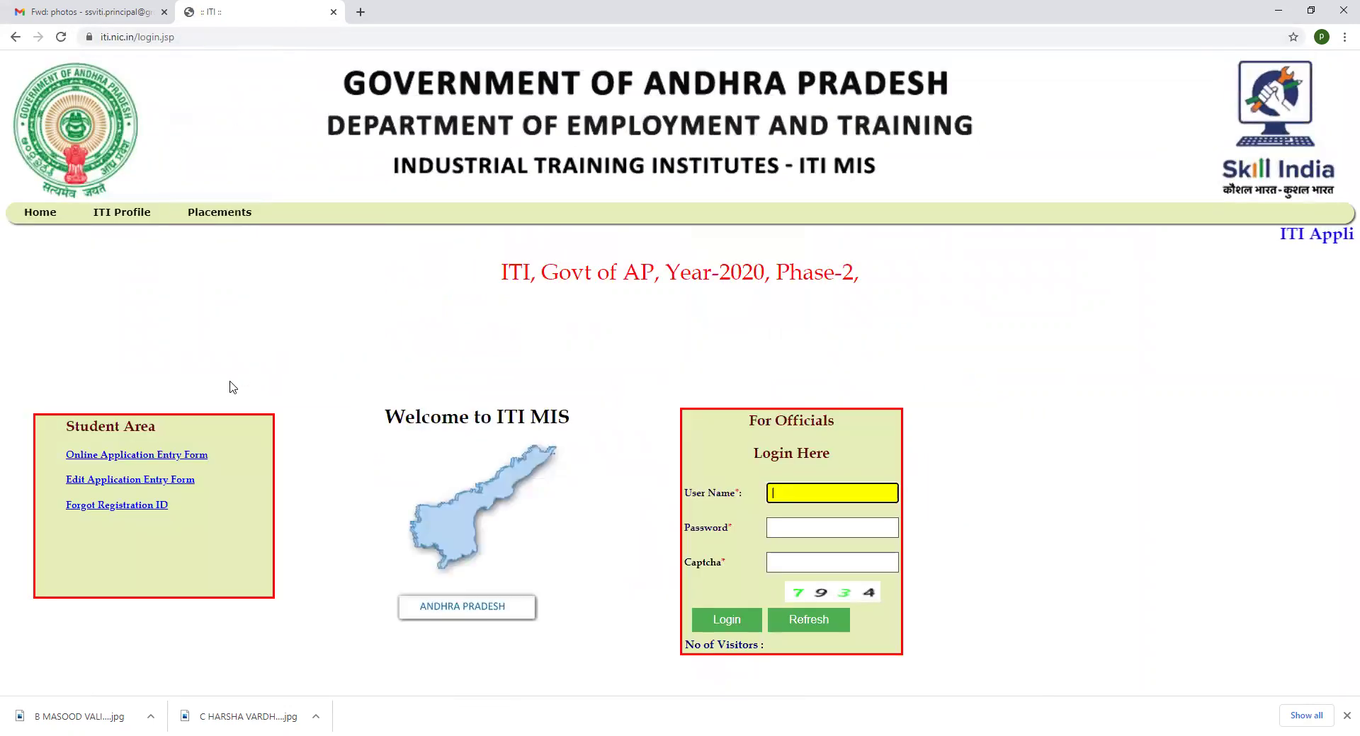
left_click(136, 456)
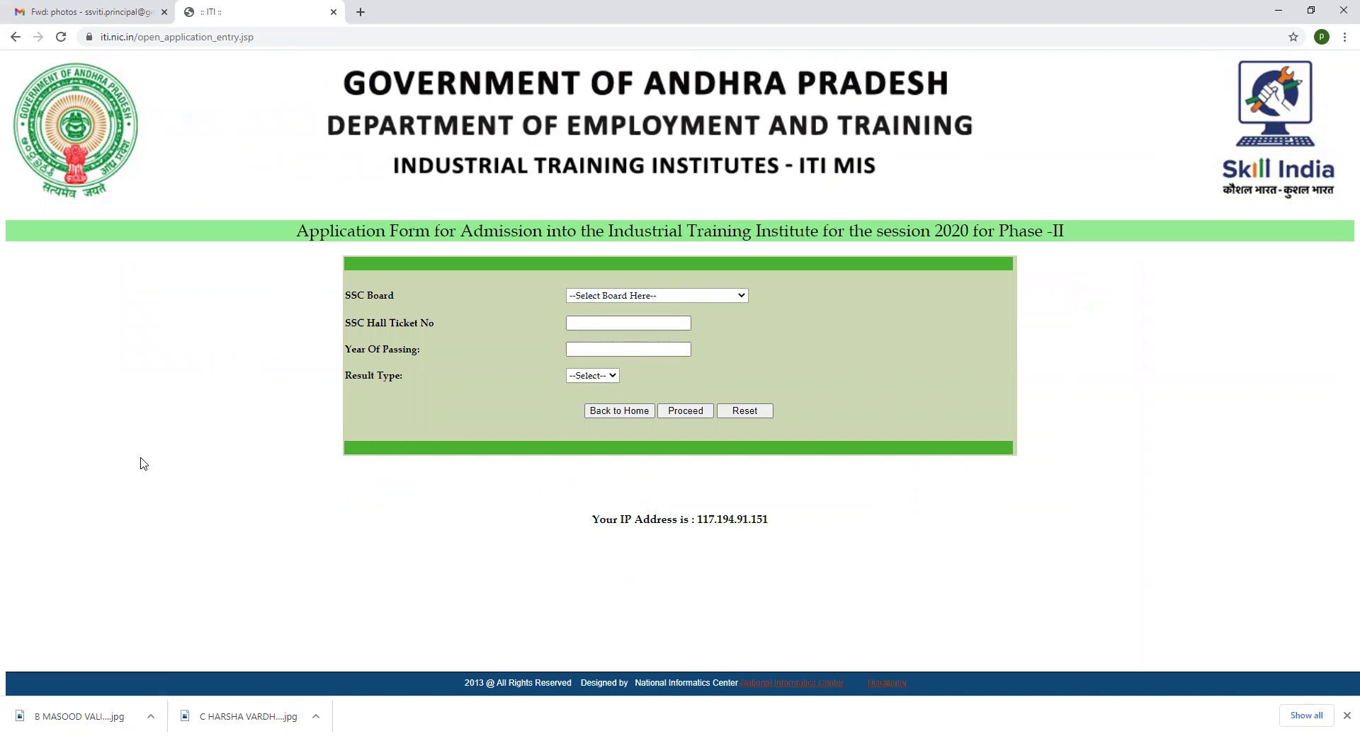
Enter Andhra Pradesh SSC board, the candidate's hall ticket number, year 2016 and GPA, then proceed
left_click(620, 298)
left_click(626, 323)
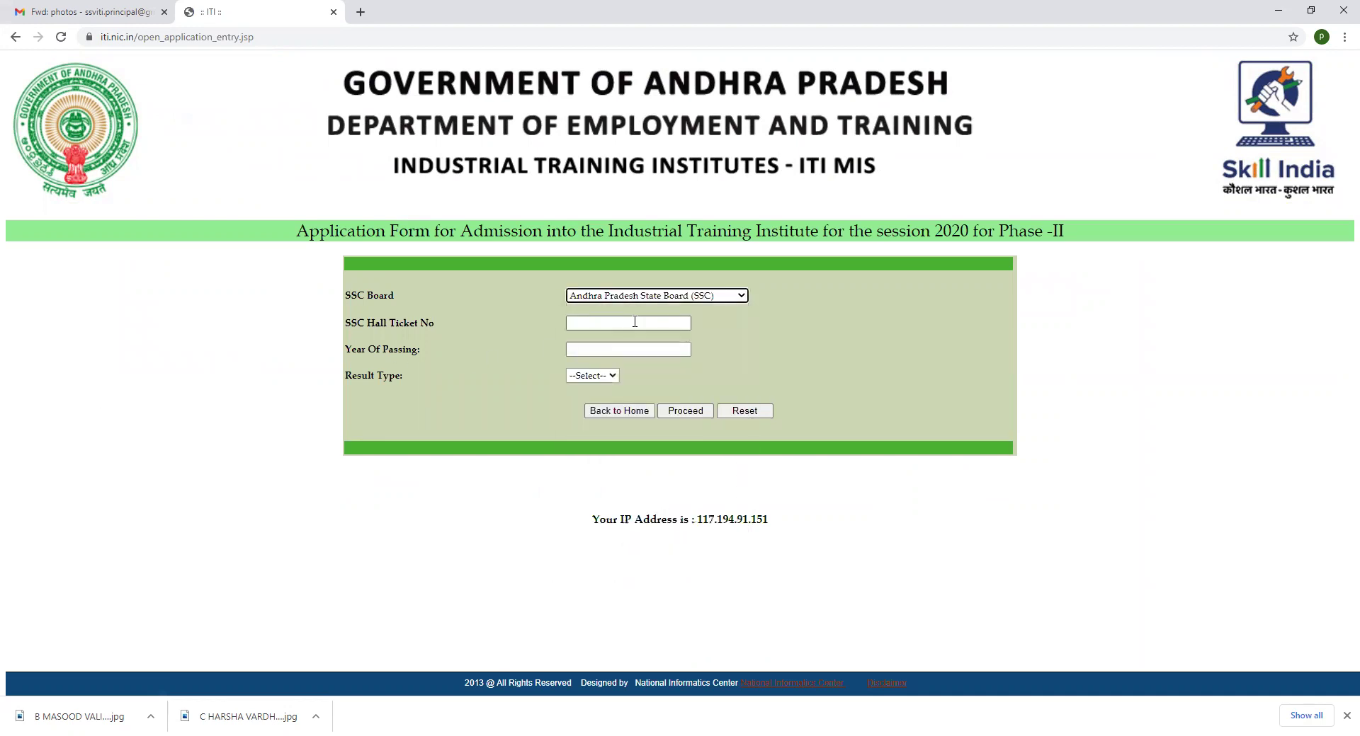
left_click(636, 322)
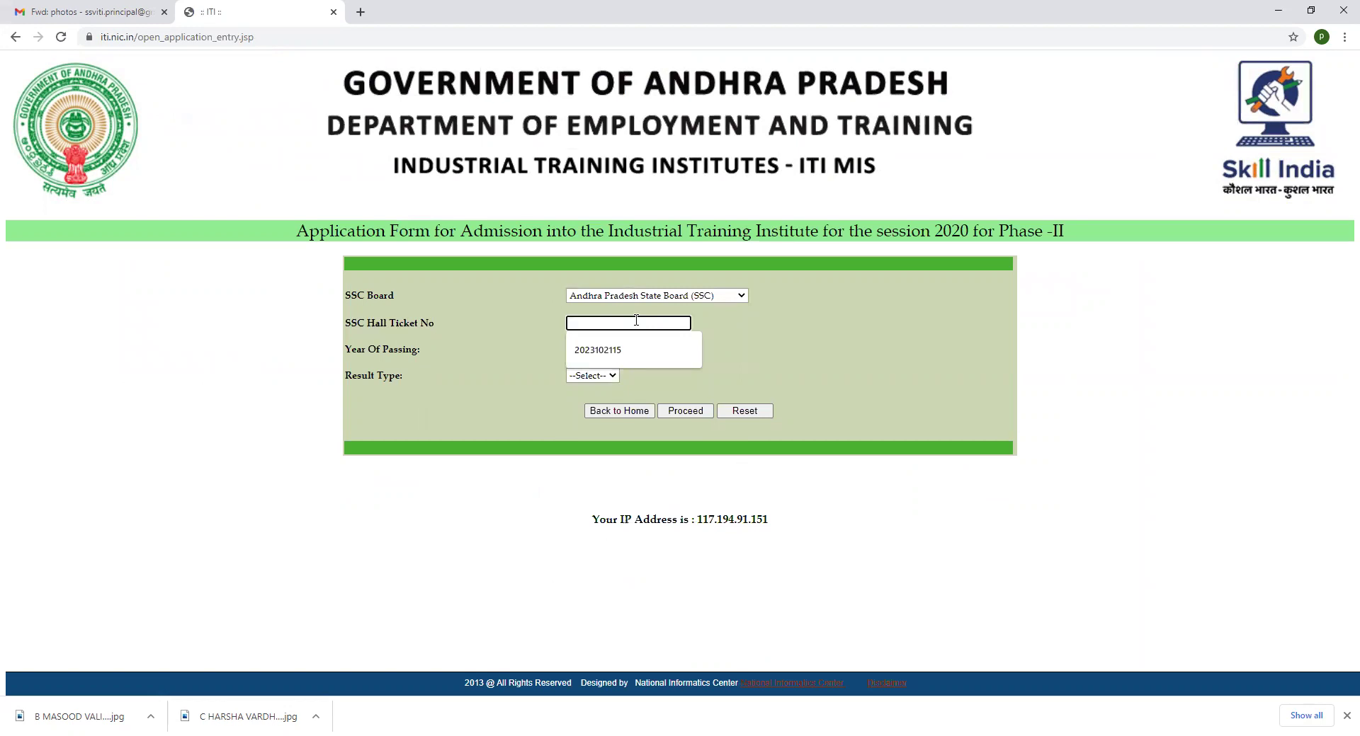
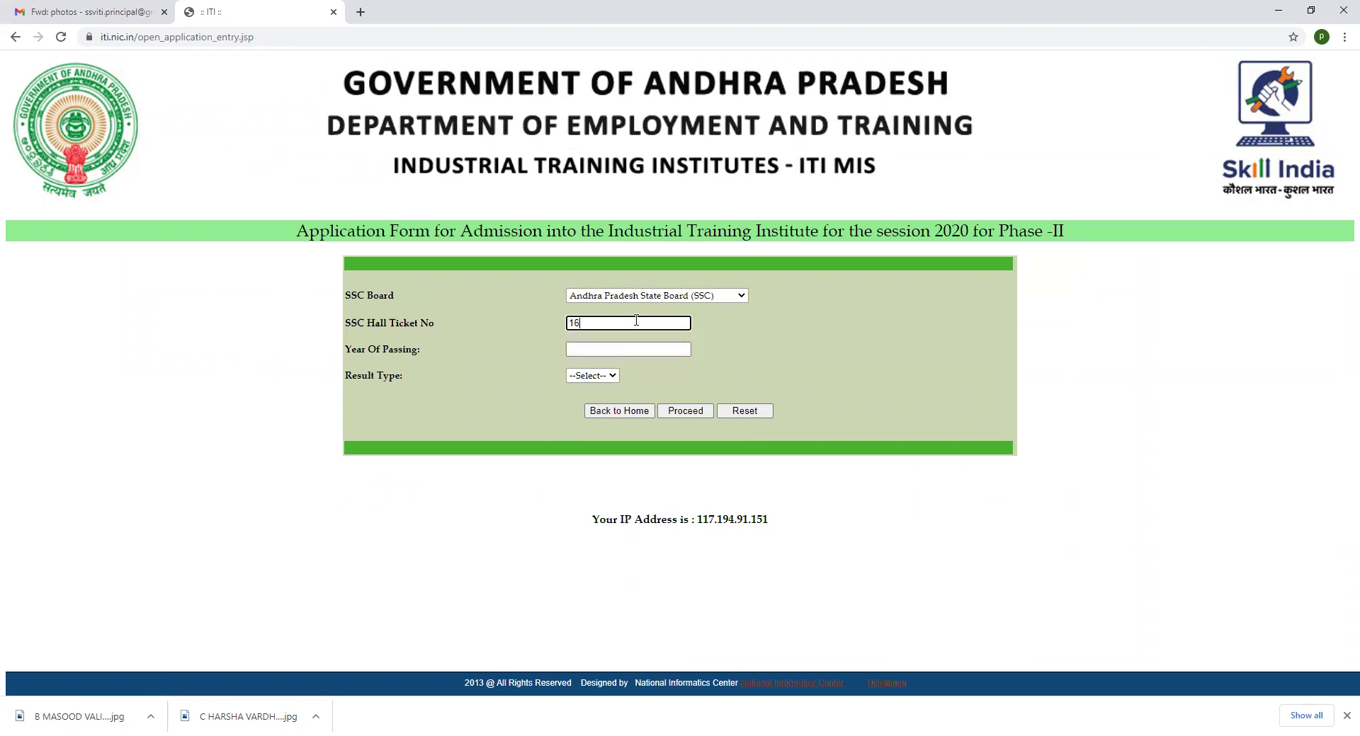
left_click(603, 350)
type("2016")
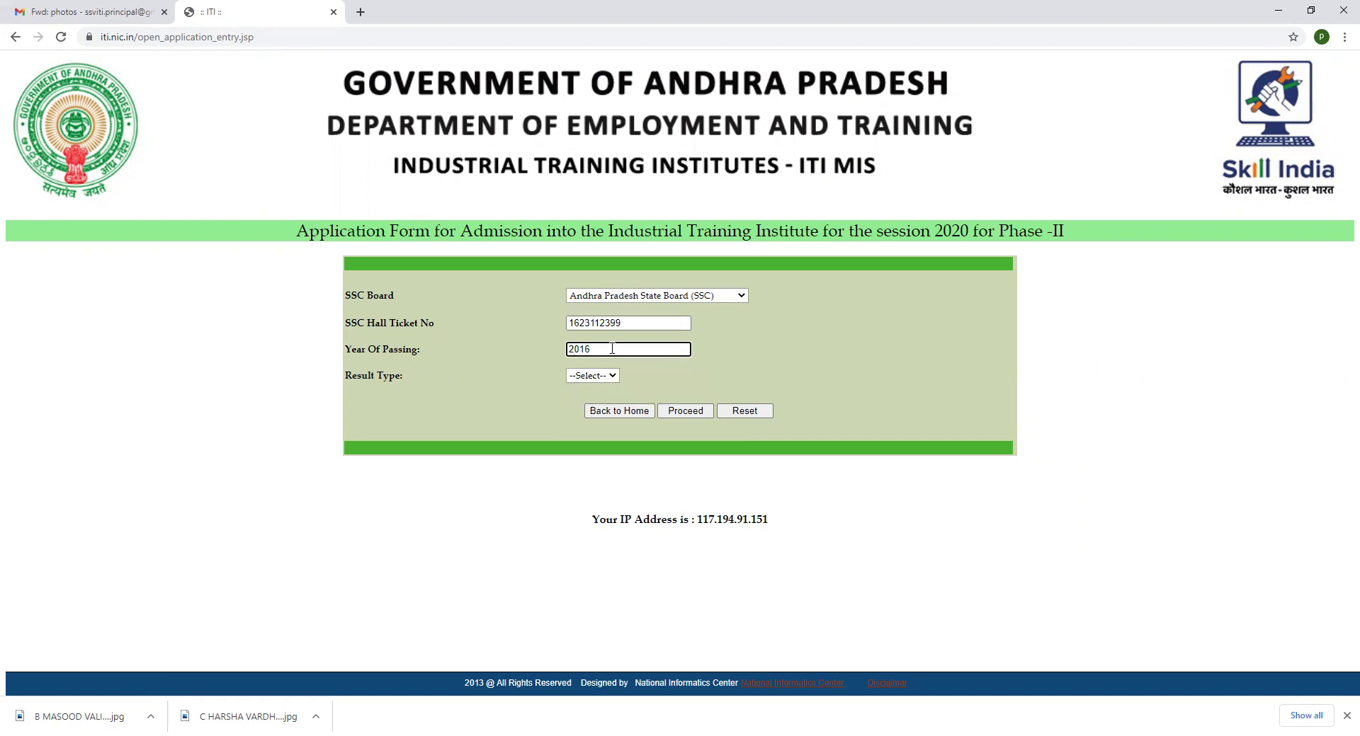
left_click(595, 376)
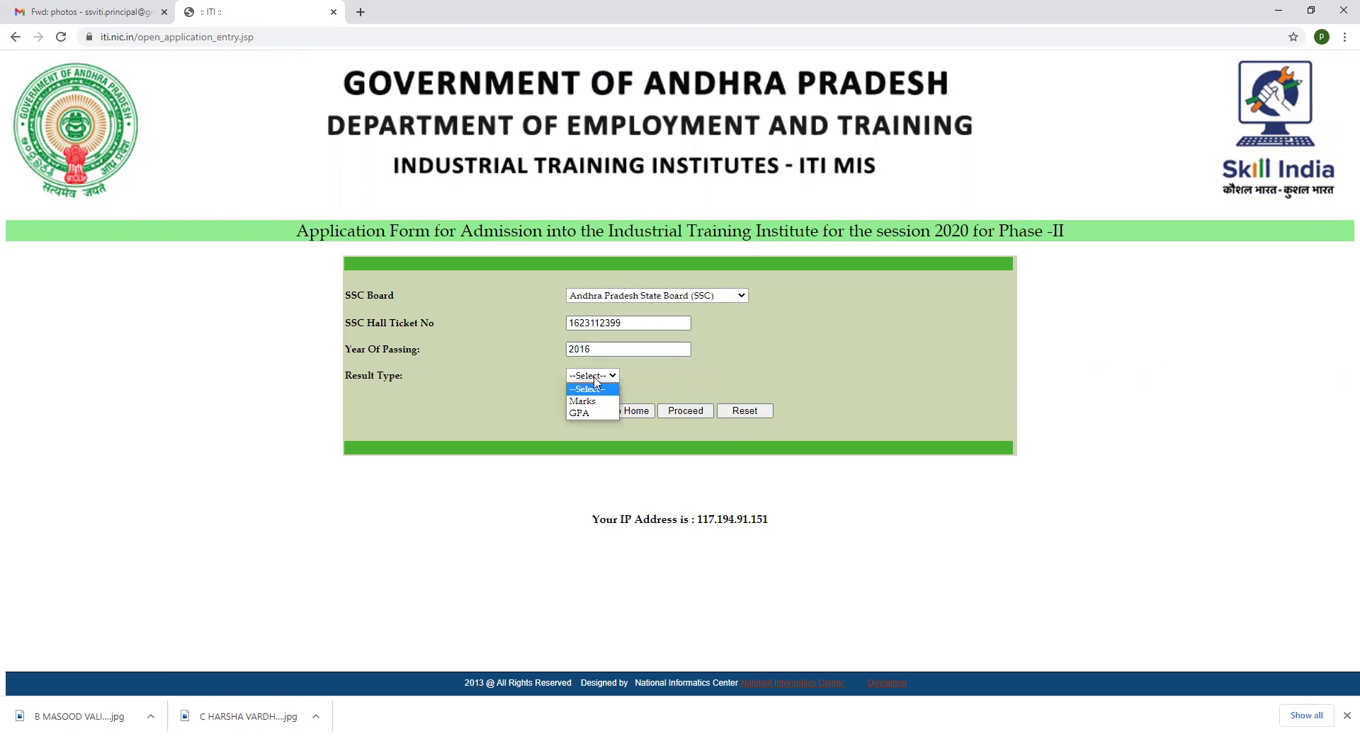
left_click(594, 413)
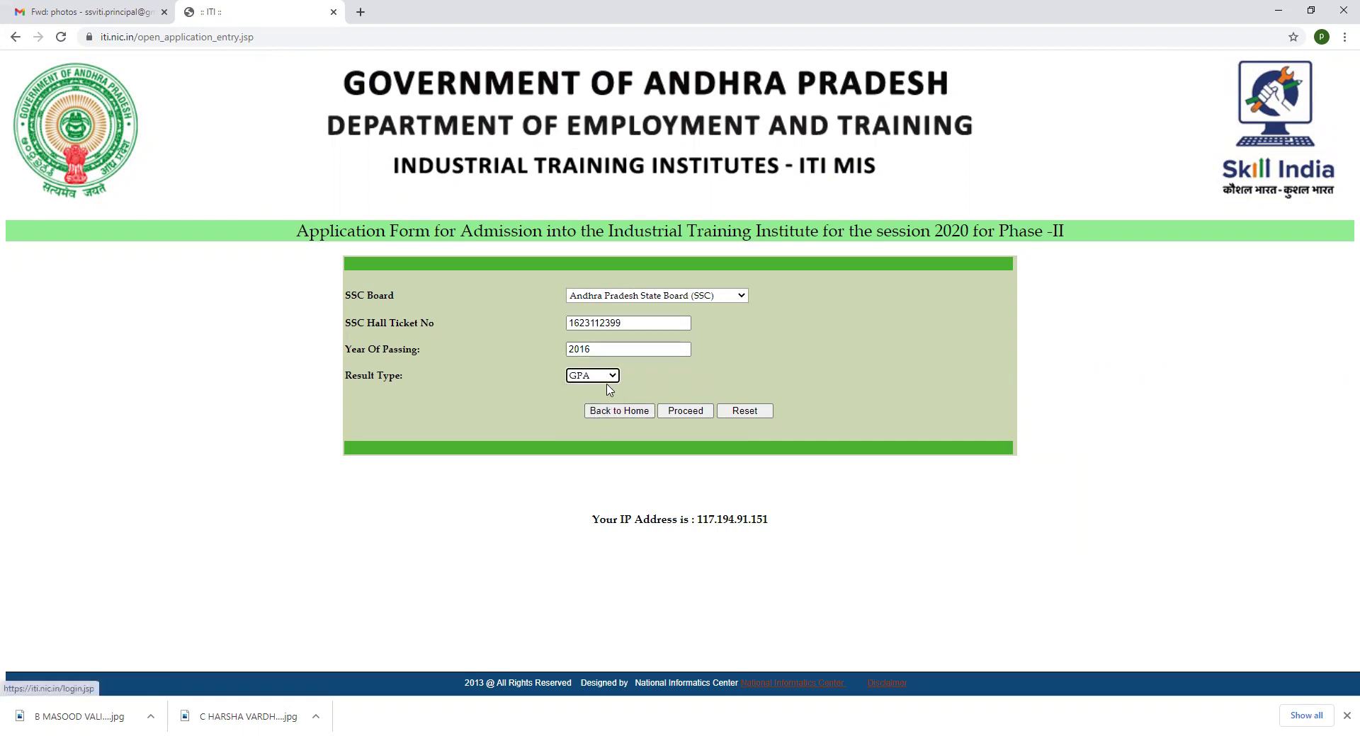
left_click(699, 417)
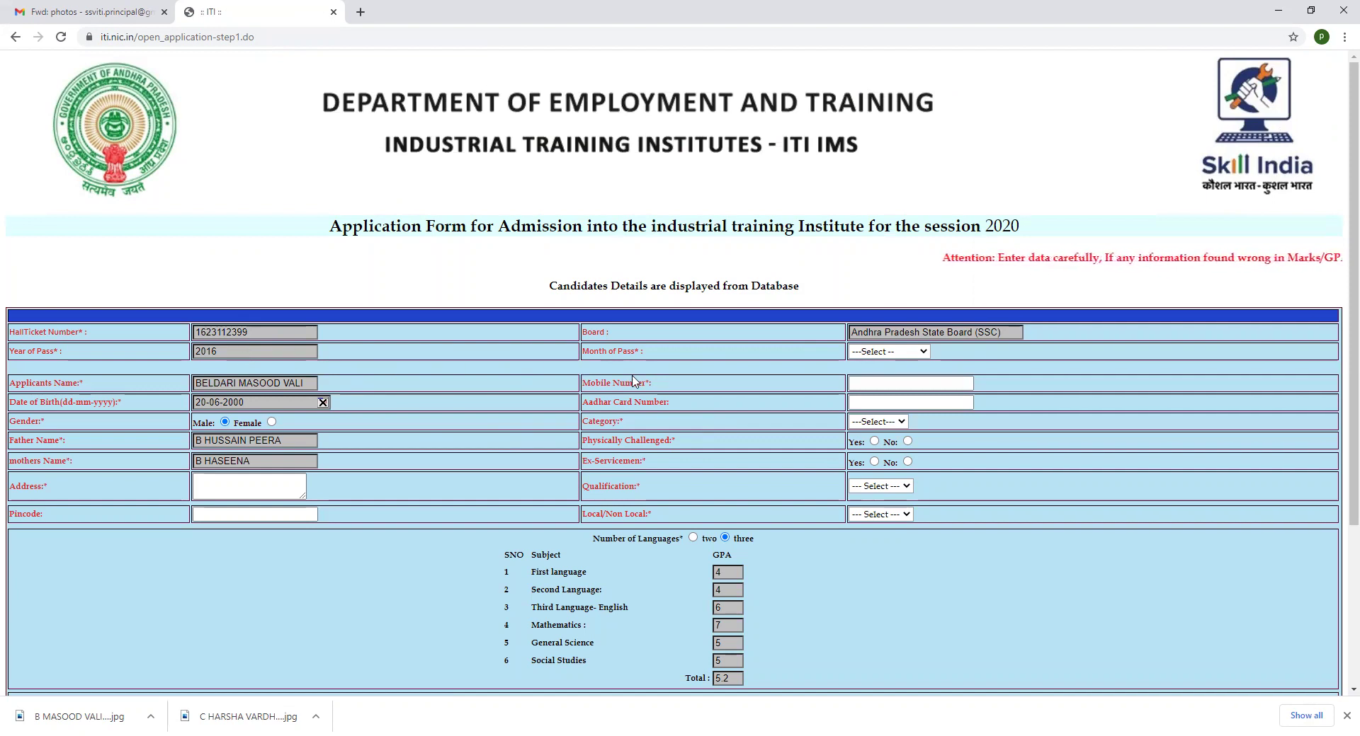
Set Month of Pass to March and enter the candidate's mobile and Aadhaar card numbers
left_click(889, 352)
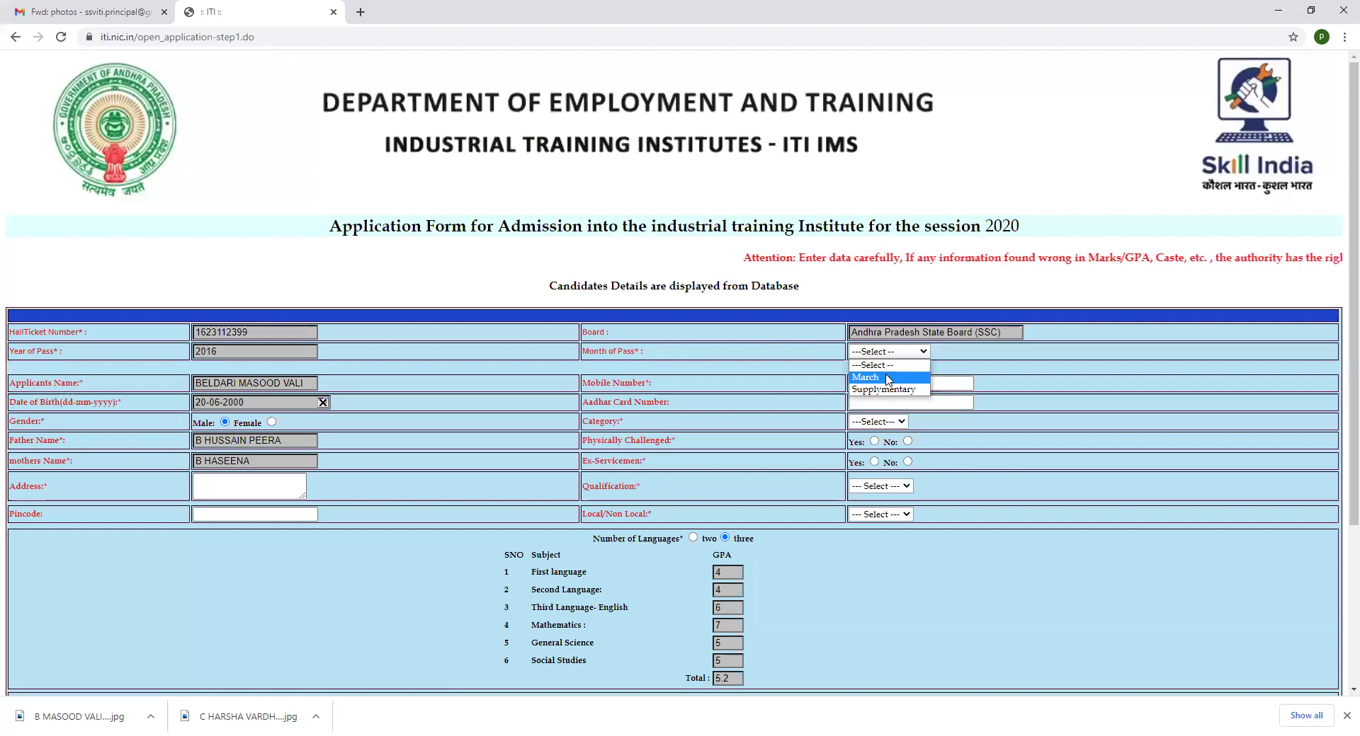
left_click(887, 379)
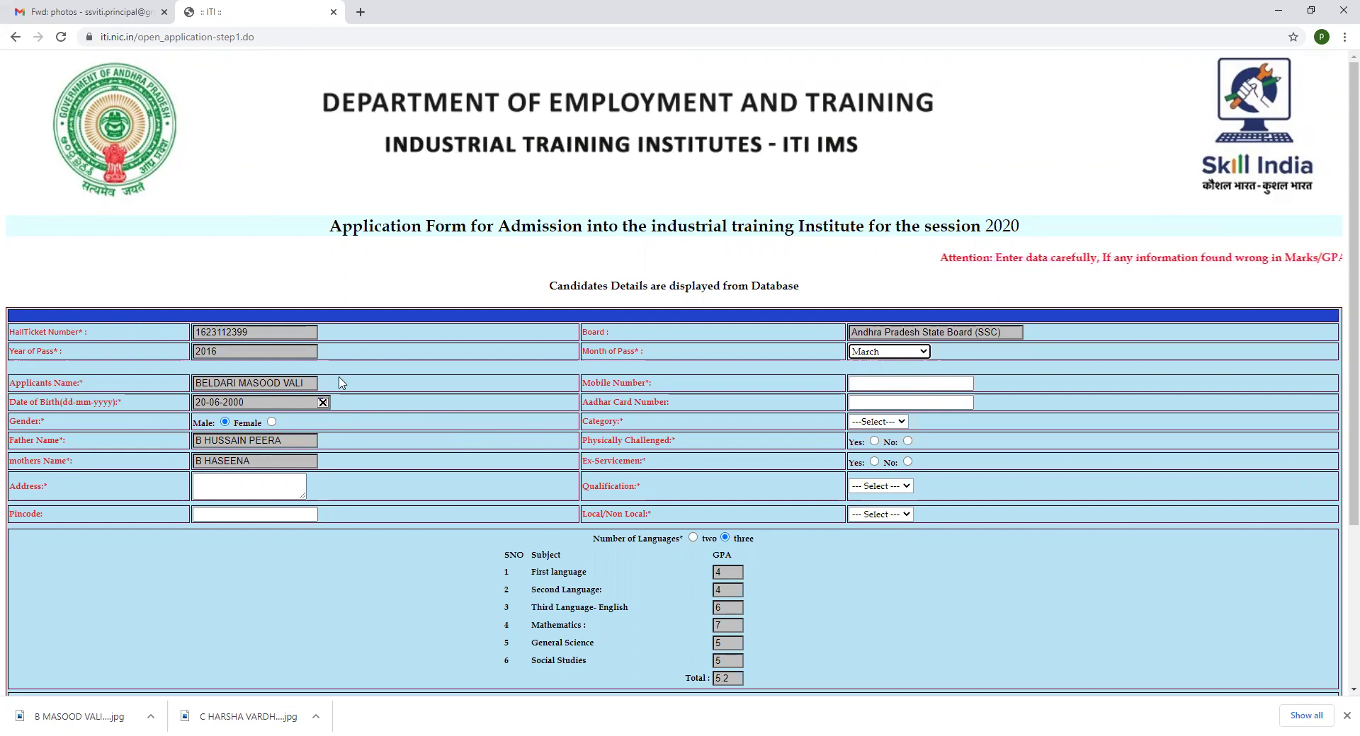
left_click(889, 384)
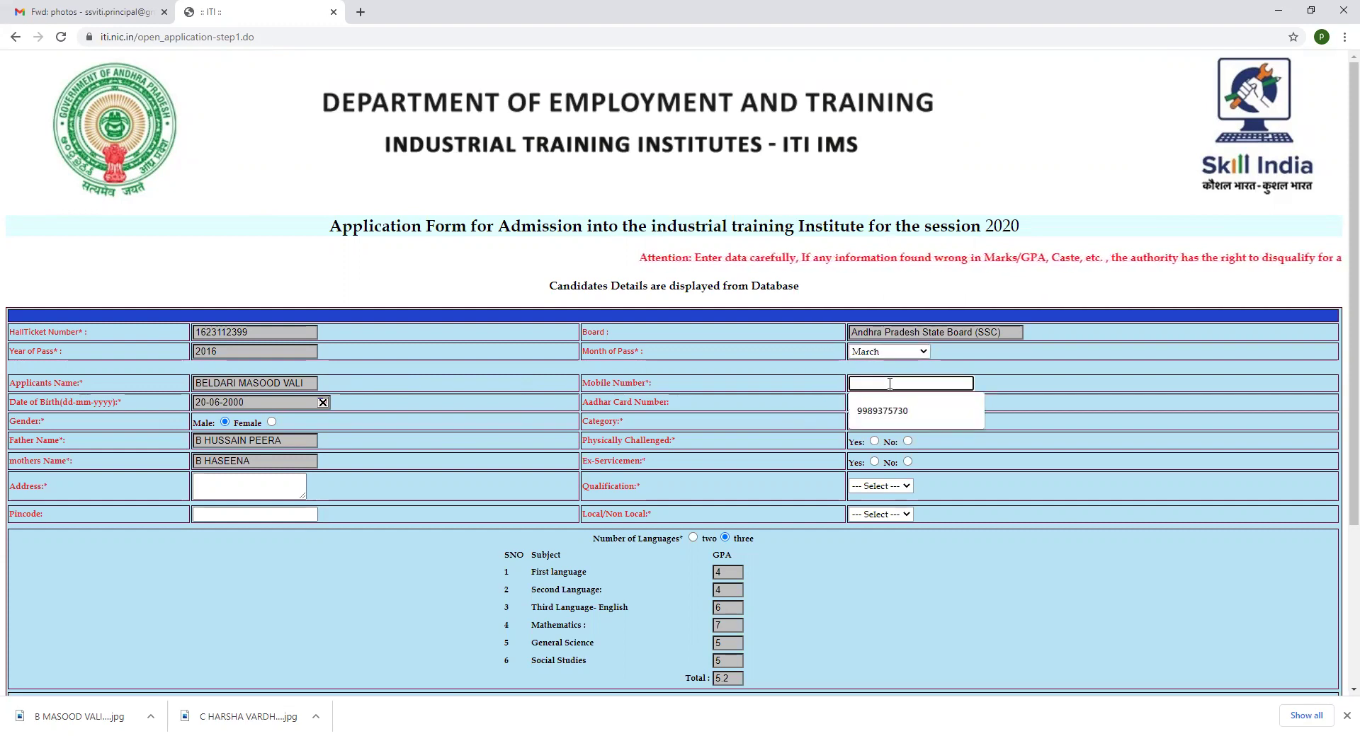
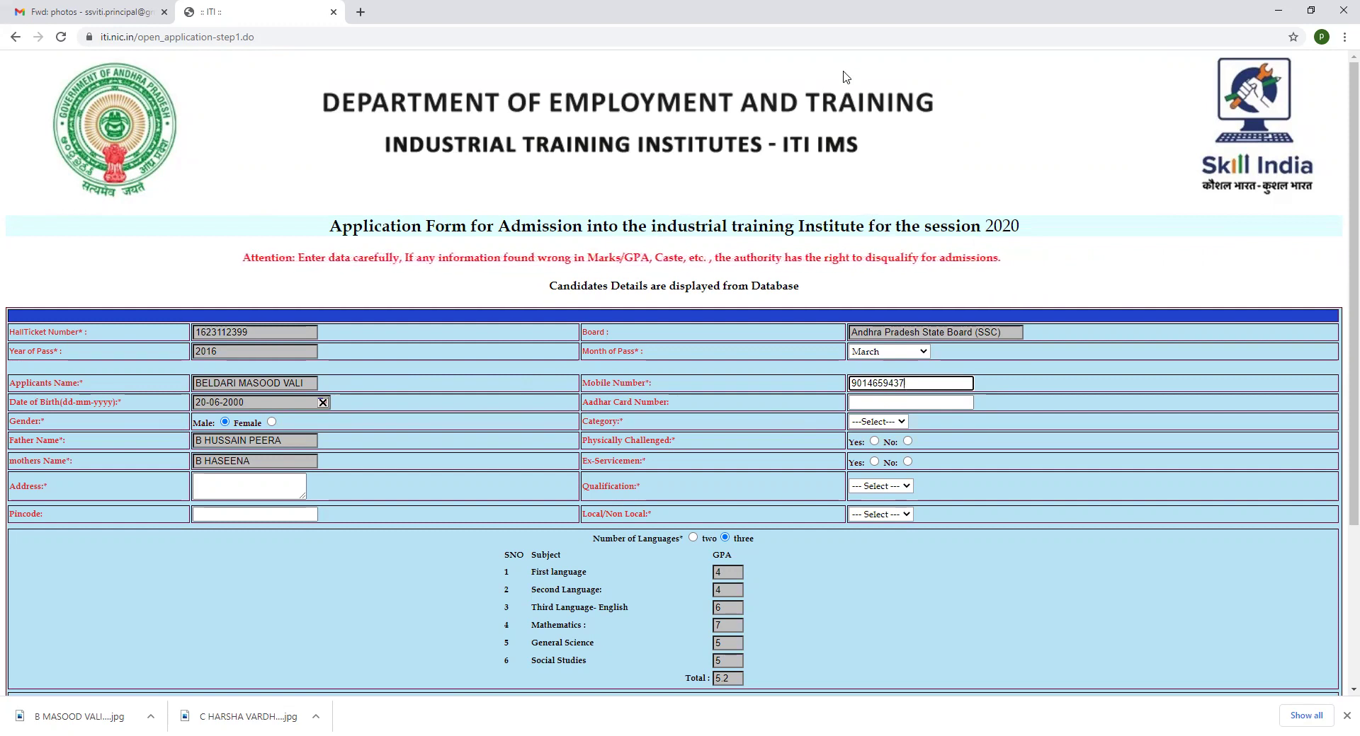
left_click(882, 402)
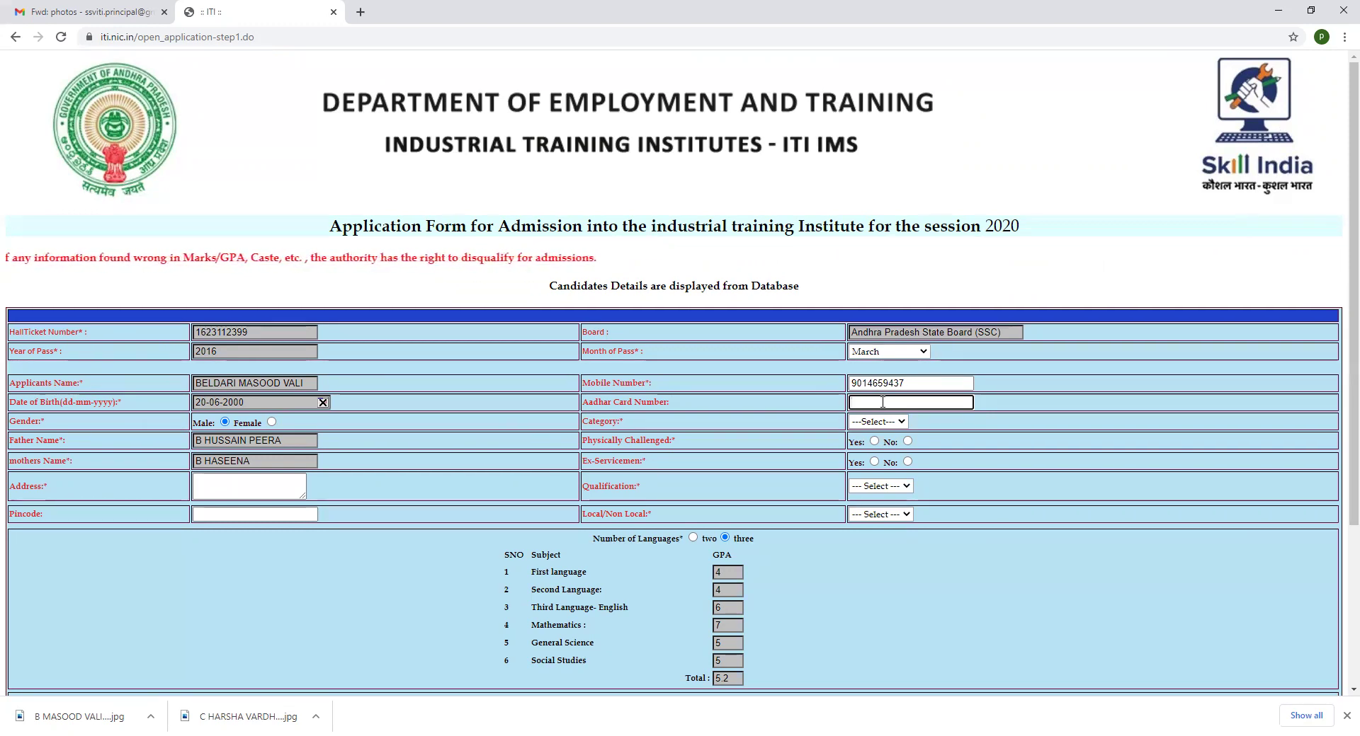
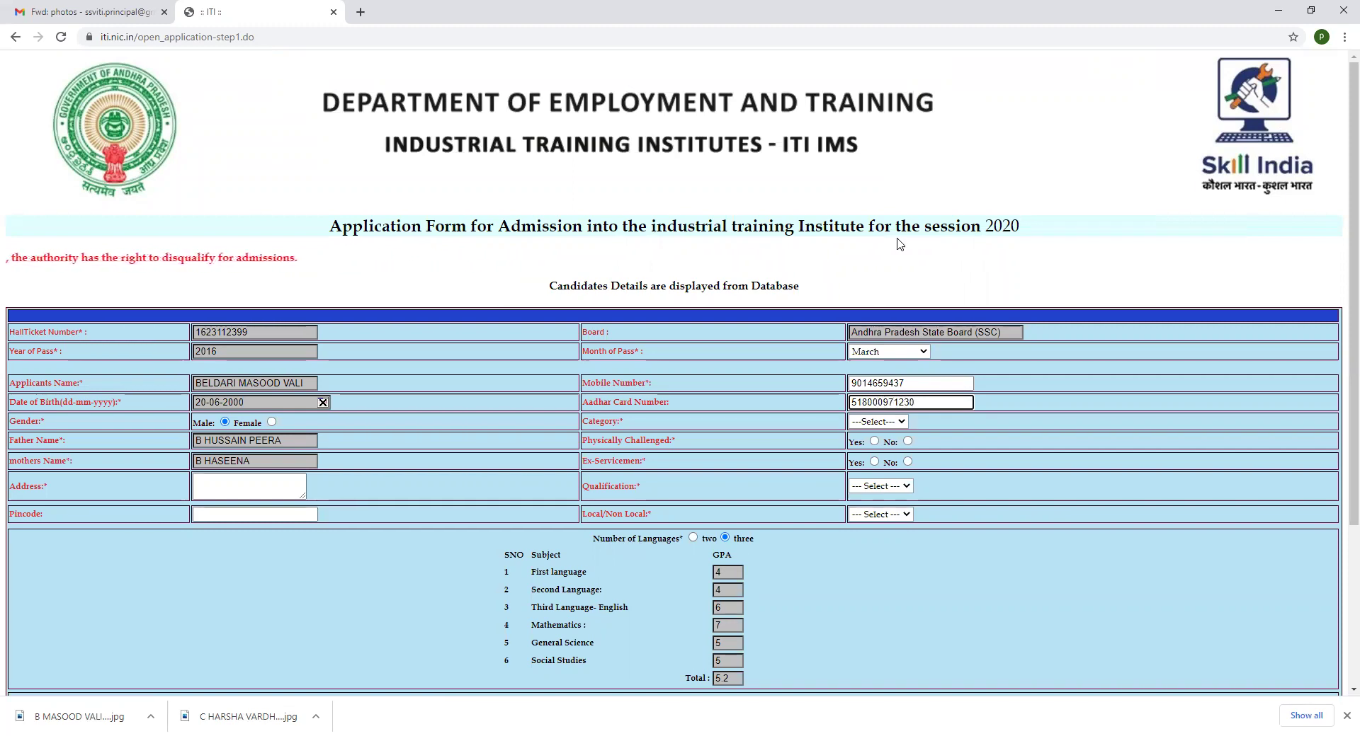
left_click(1018, 530)
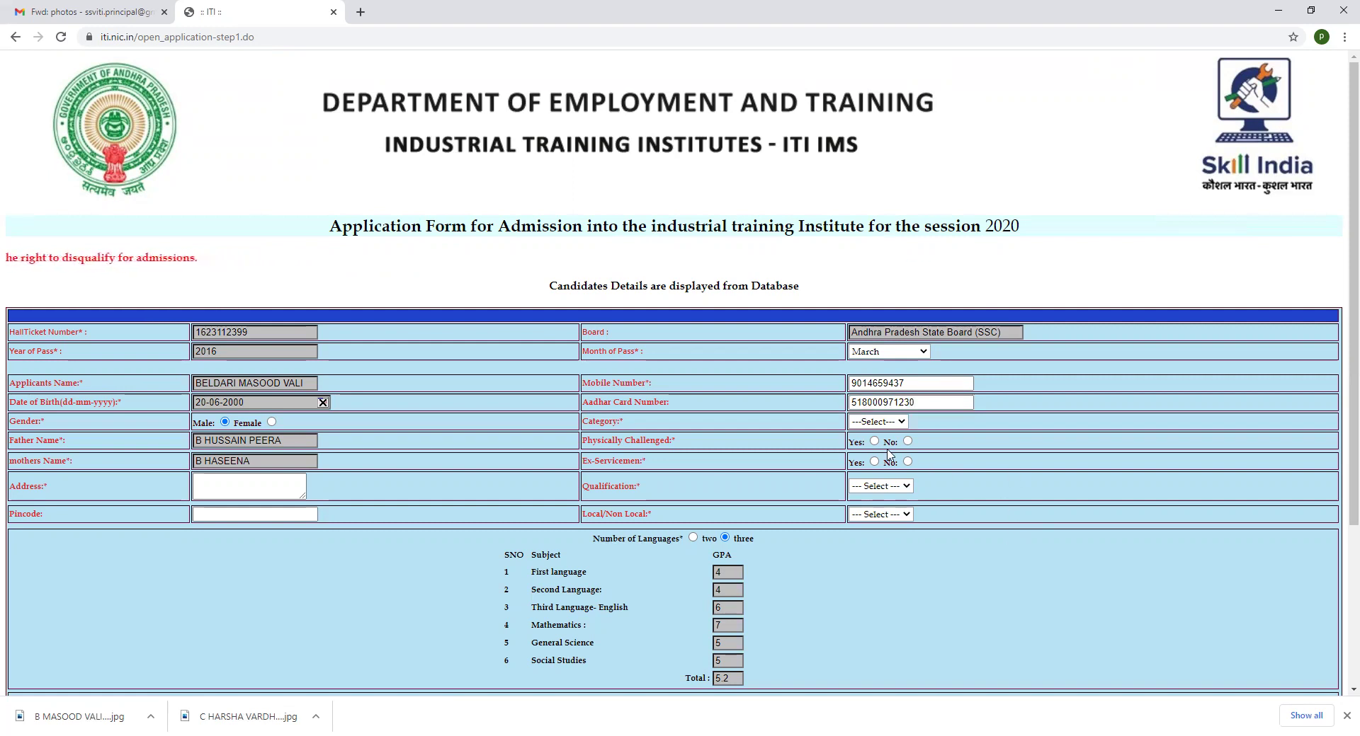
Set the category to BC-E and mark the applicant as not physically challenged
left_click(878, 422)
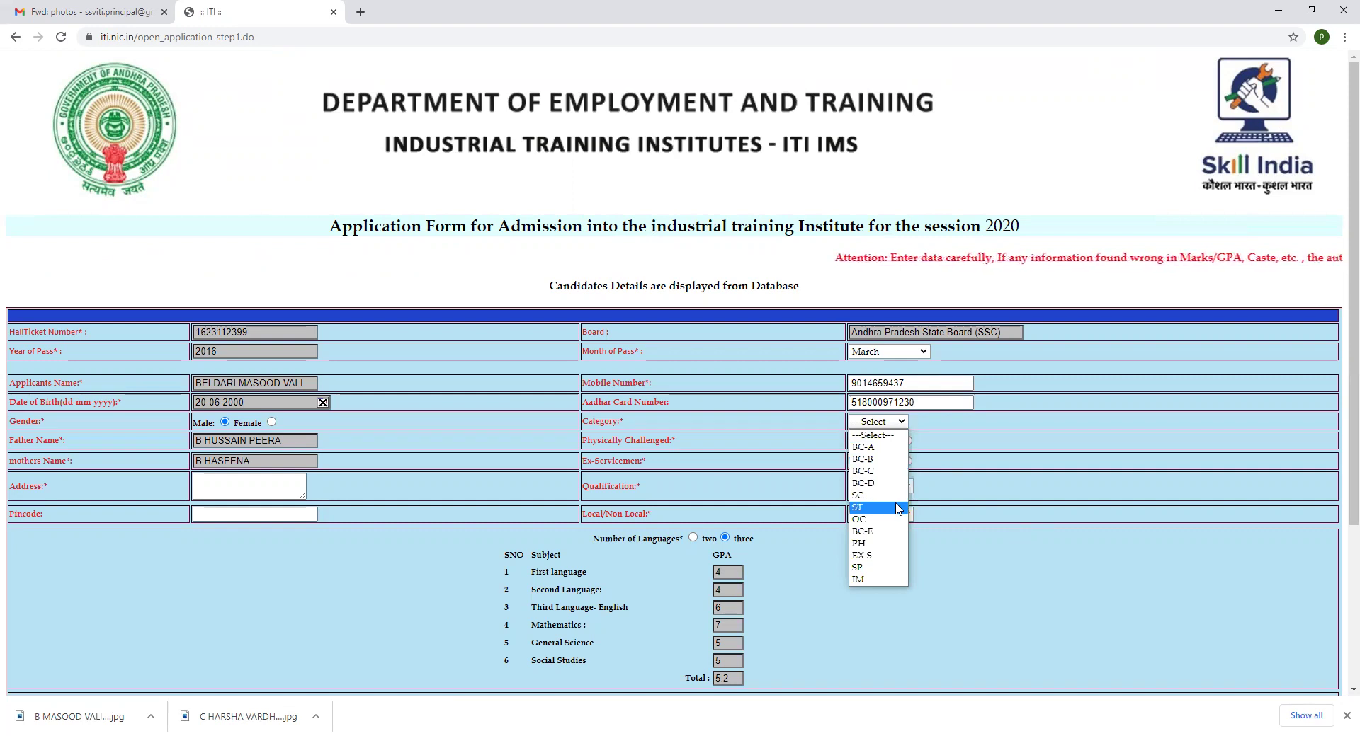
left_click(893, 532)
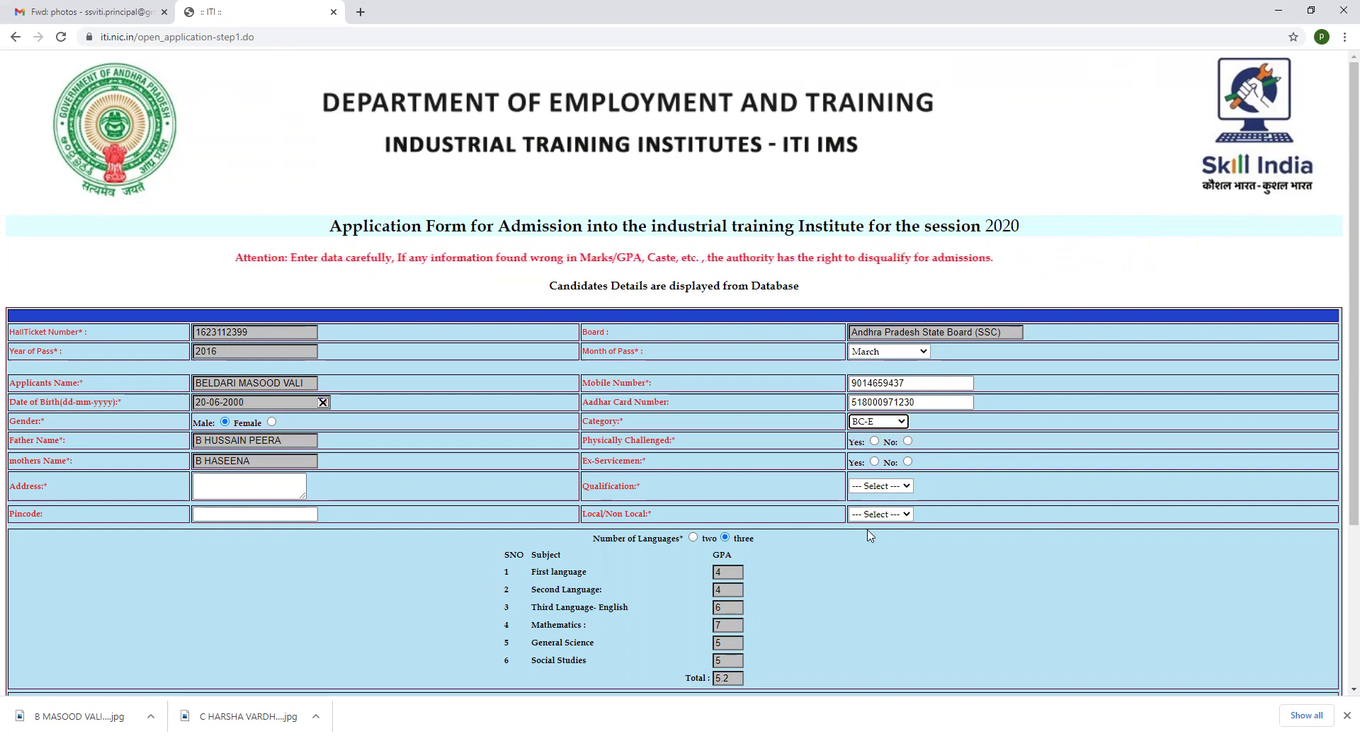
left_click(907, 442)
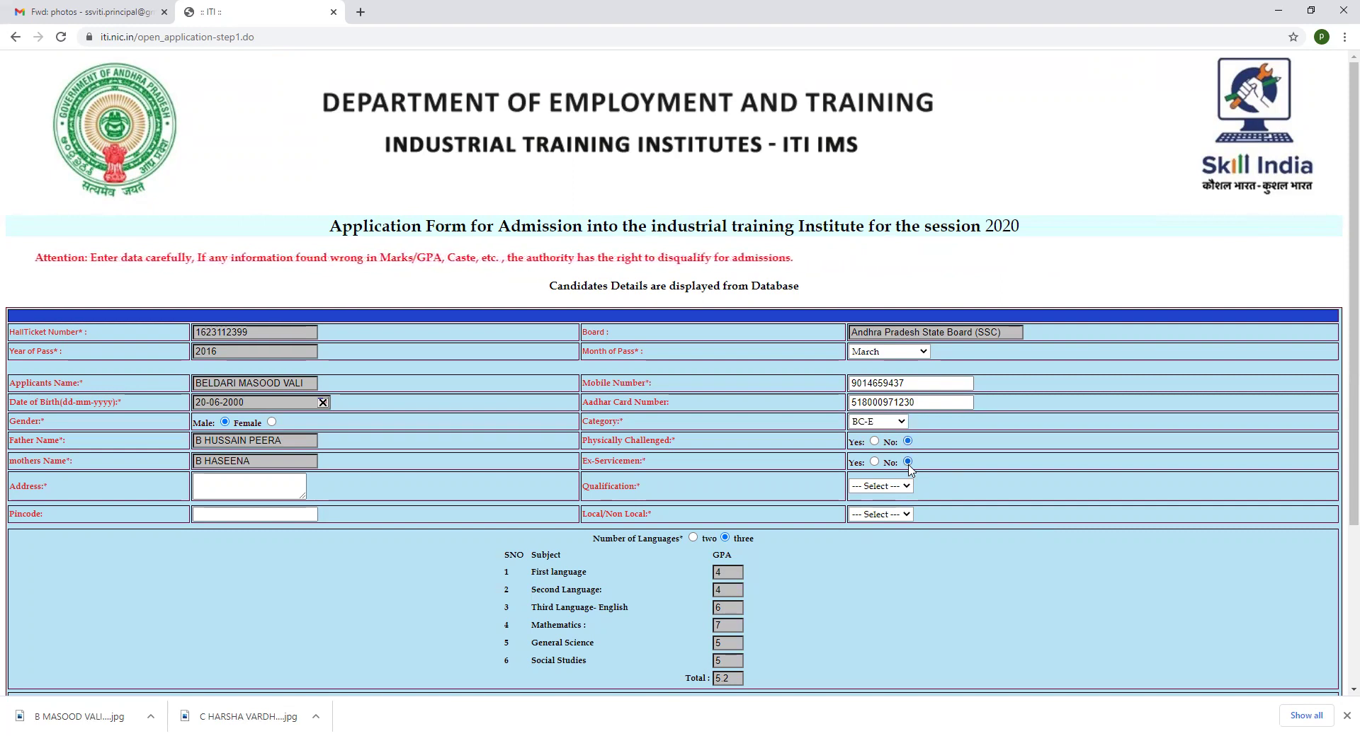
Enter the applicant's address and pincode, with SSC Passed qualification and Local status
left_click(265, 476)
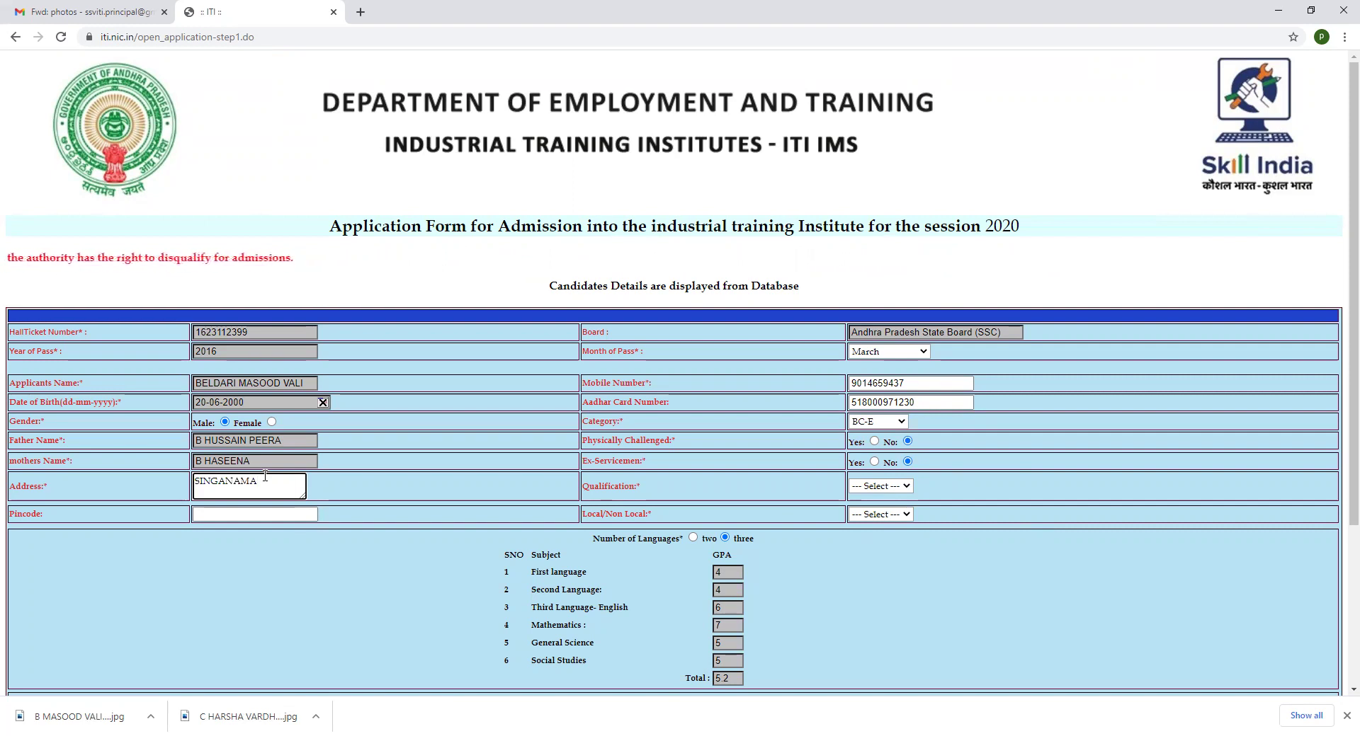
type("ANANTAPUR DIST")
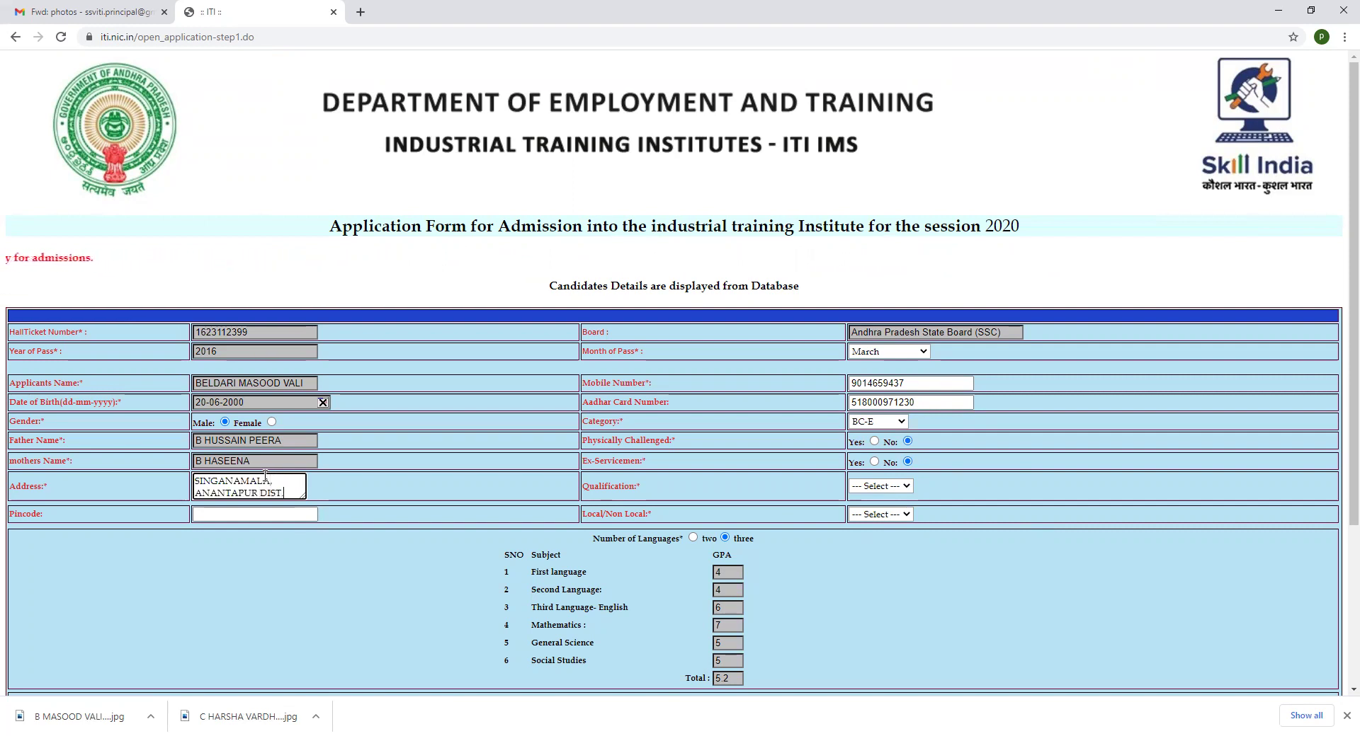
type(".")
left_click(882, 487)
left_click(883, 512)
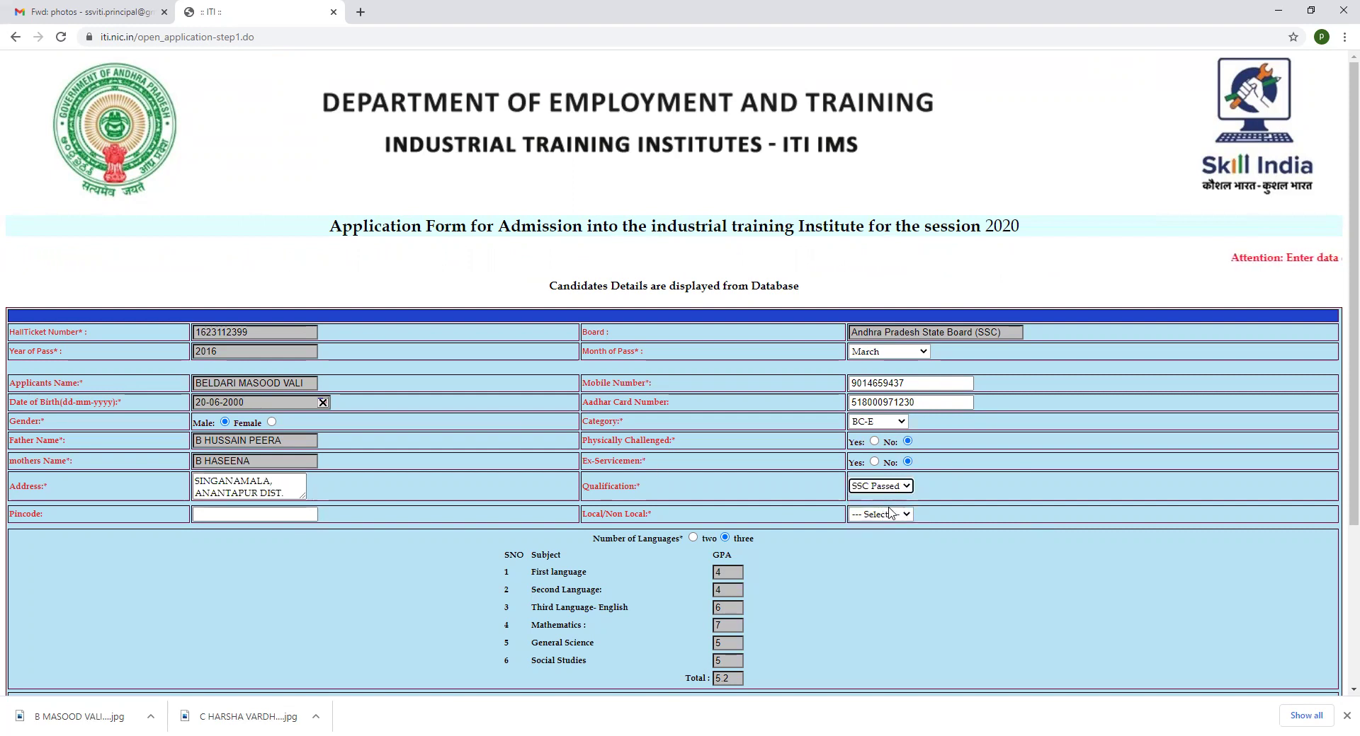
left_click(226, 517)
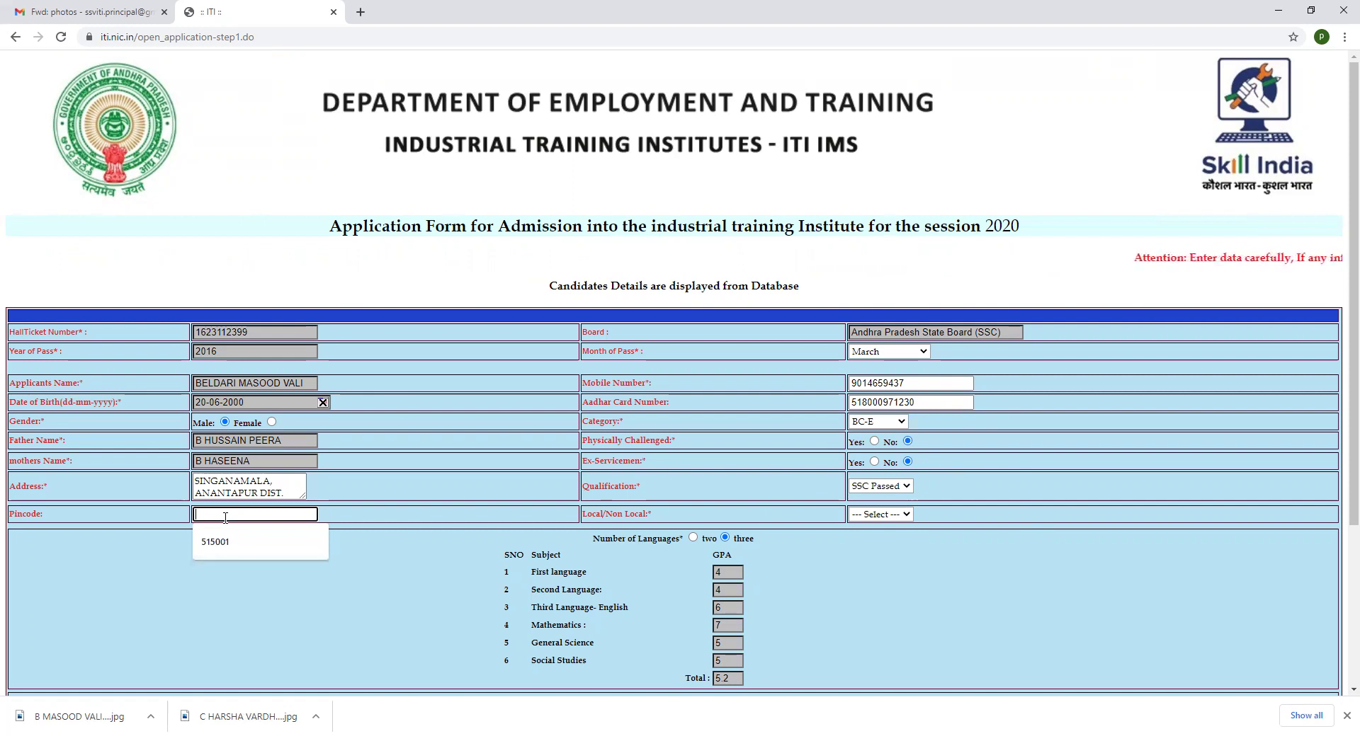
type("515435")
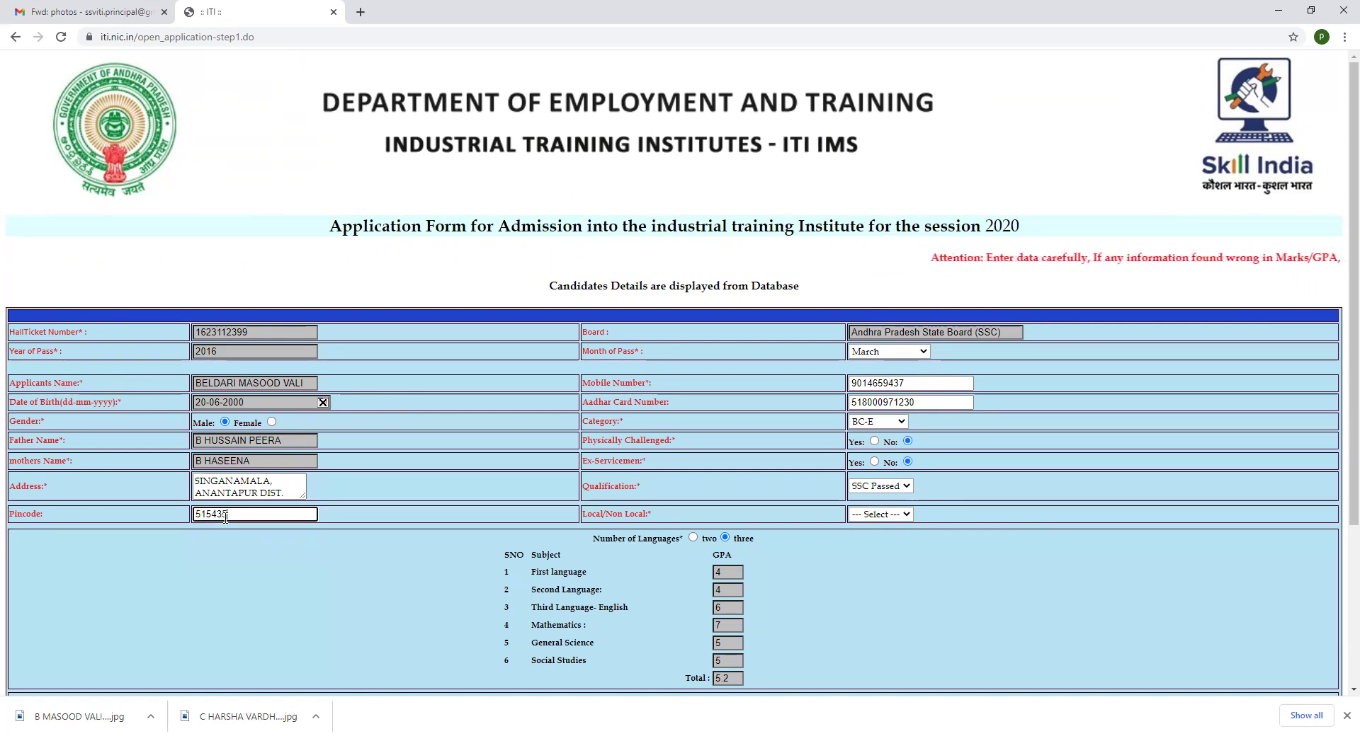
left_click(885, 515)
left_click(891, 539)
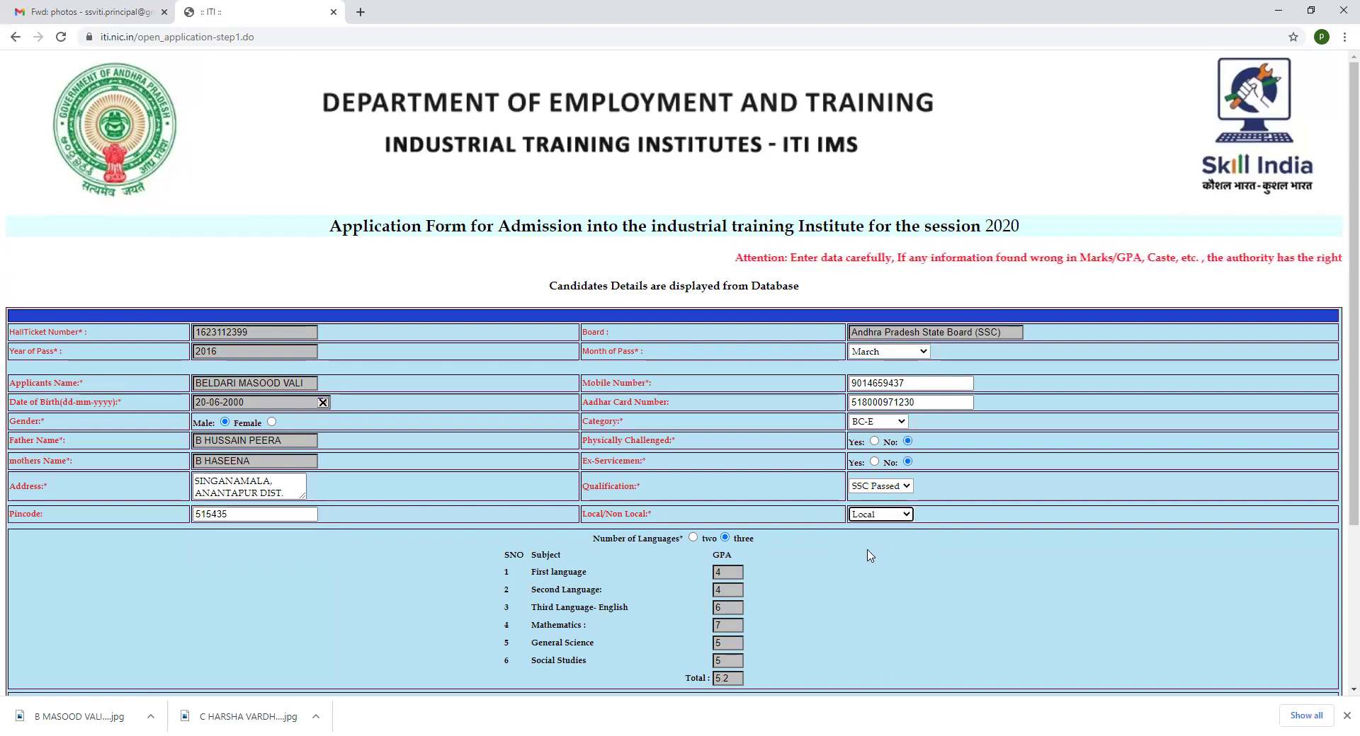
Choose Anantapur, Private, and Sri Sai Venkateswara I.T.C., Ananthapur (2227) as the ITI preference
scroll(796, 584, "down", 2)
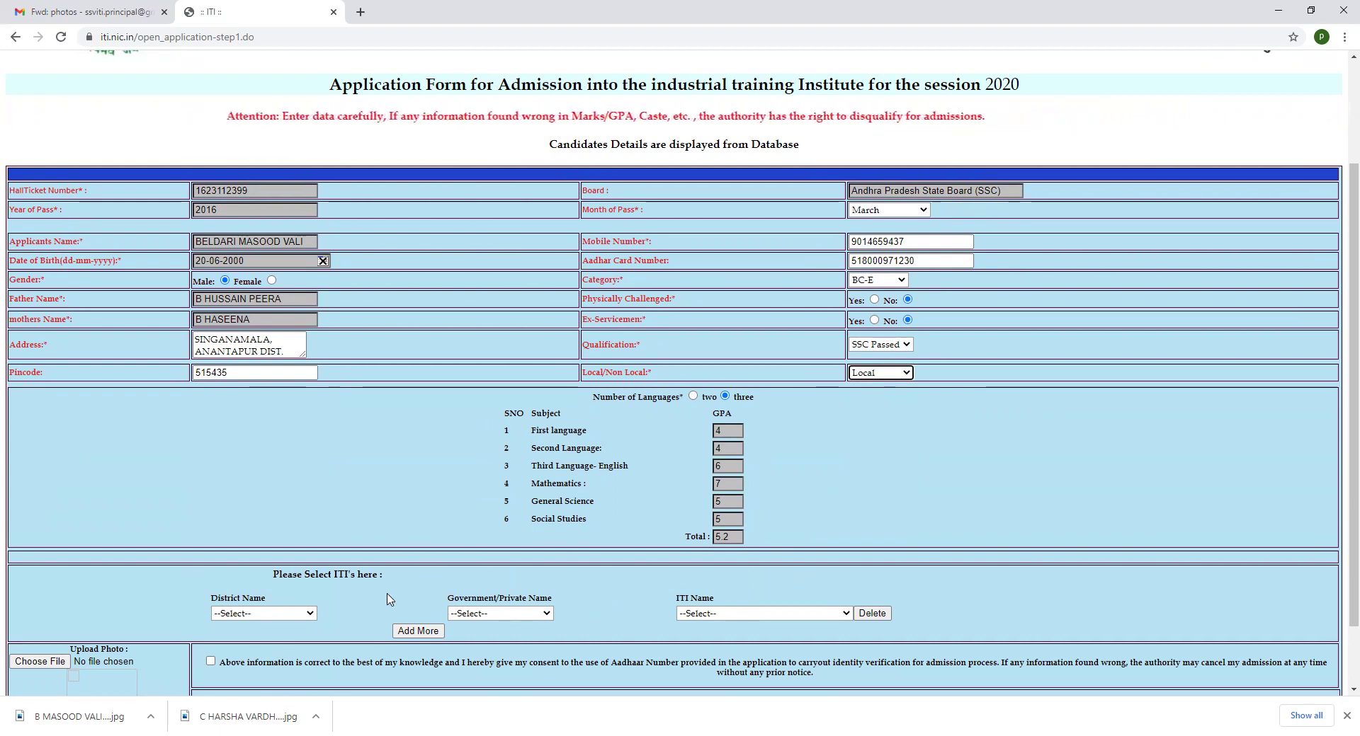
scroll(779, 549, "down", 1)
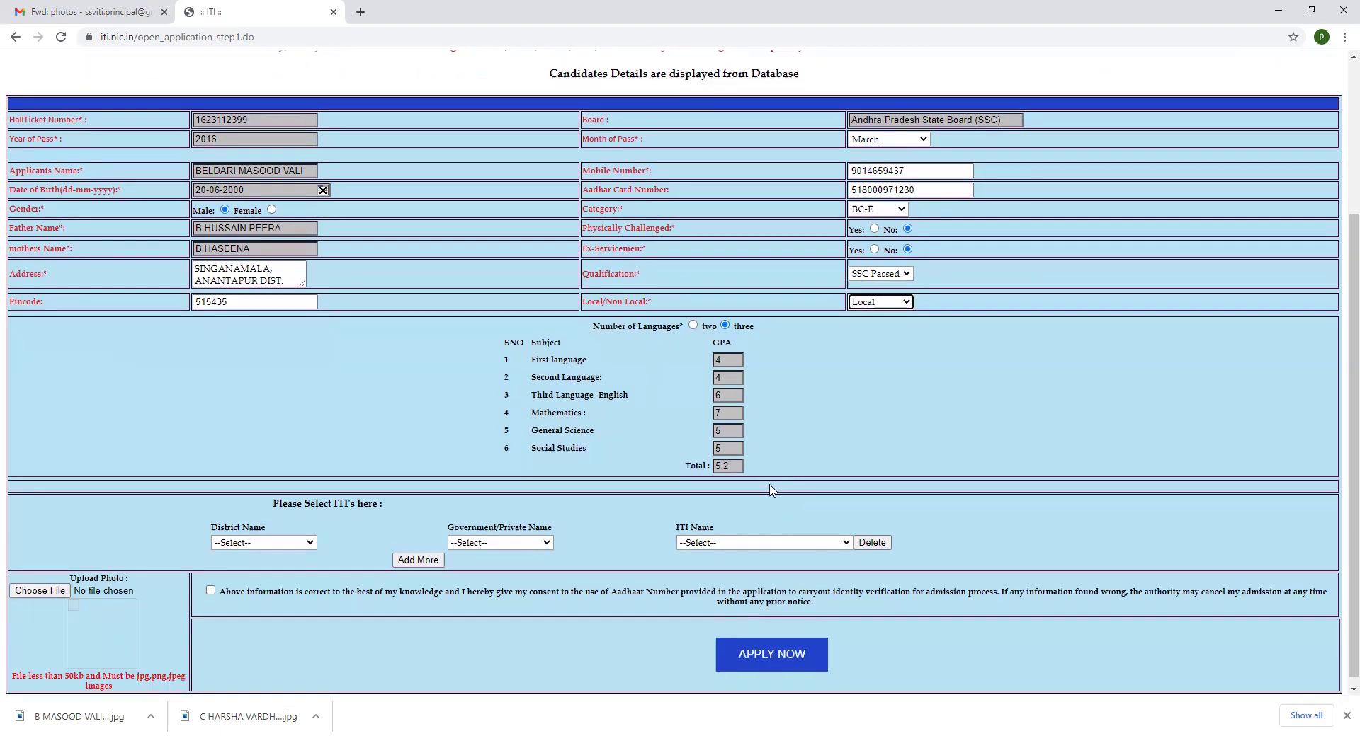
left_click(312, 543)
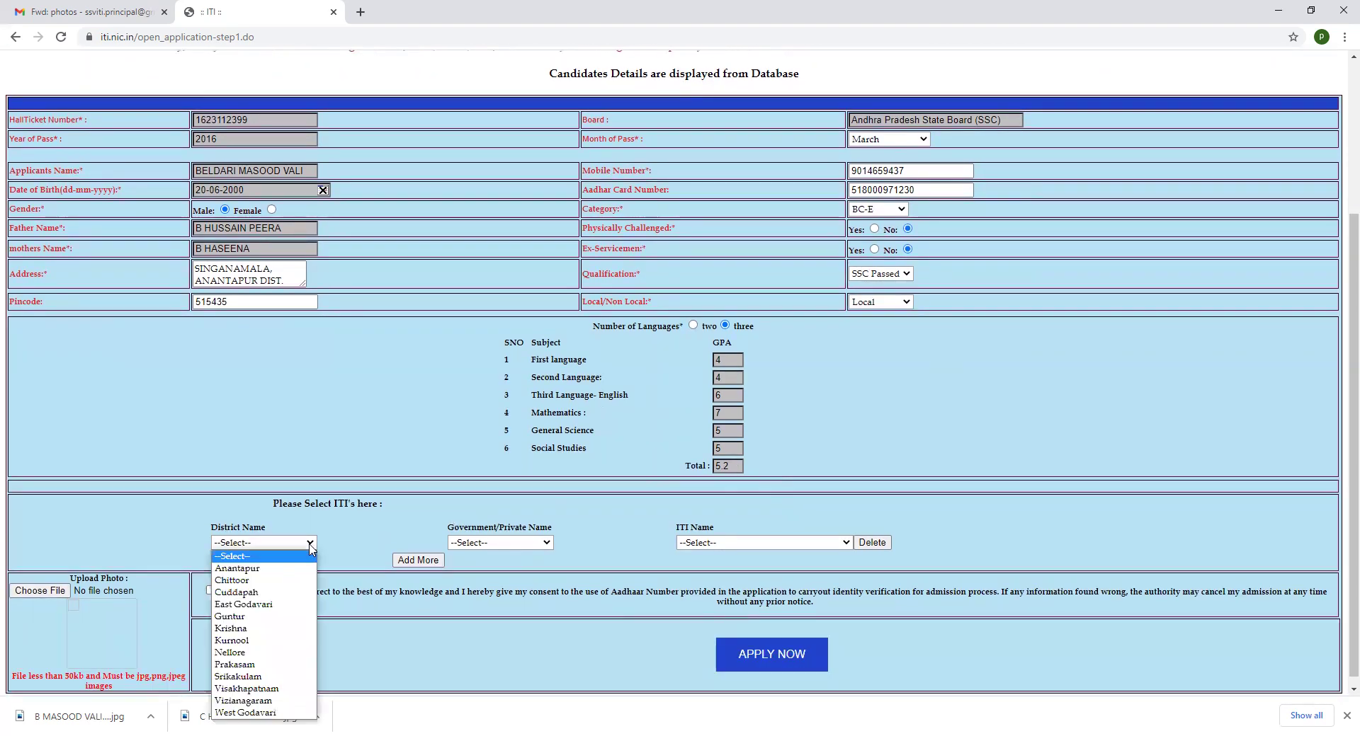
left_click(299, 568)
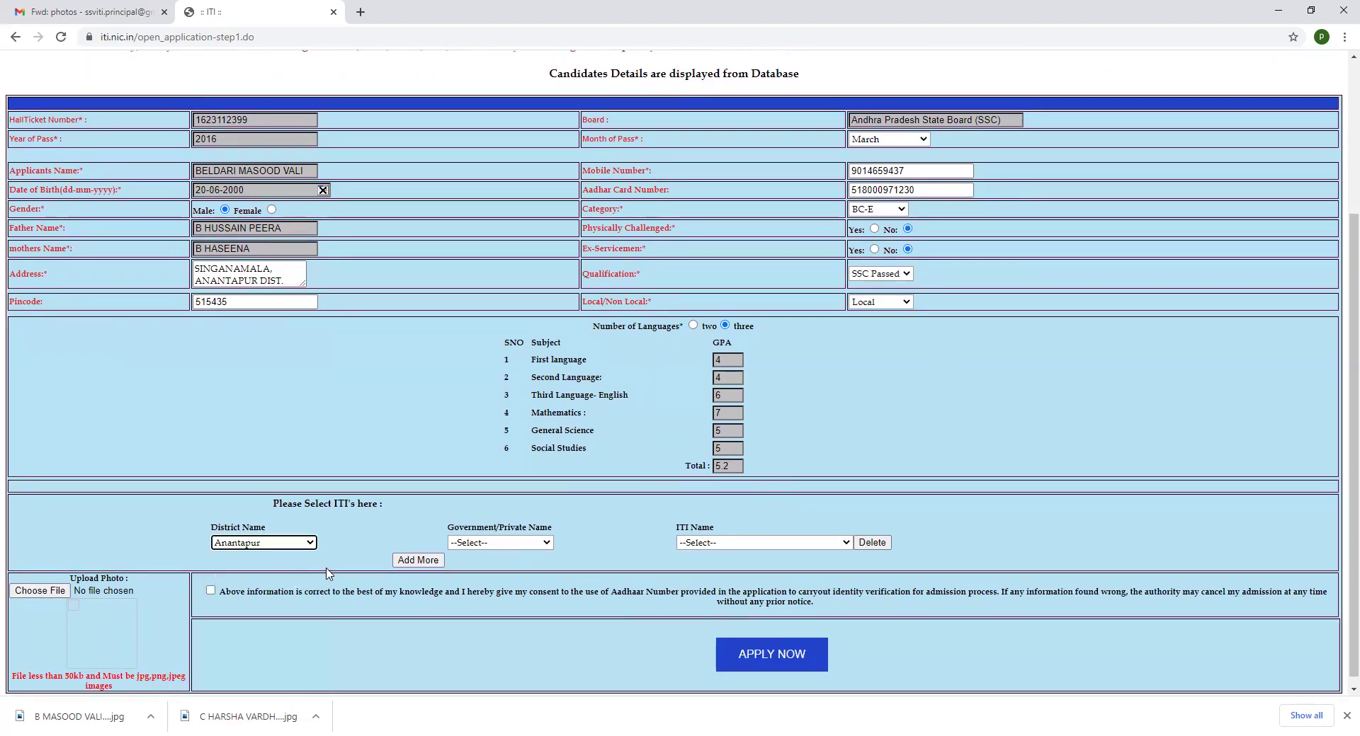
left_click(545, 546)
left_click(531, 578)
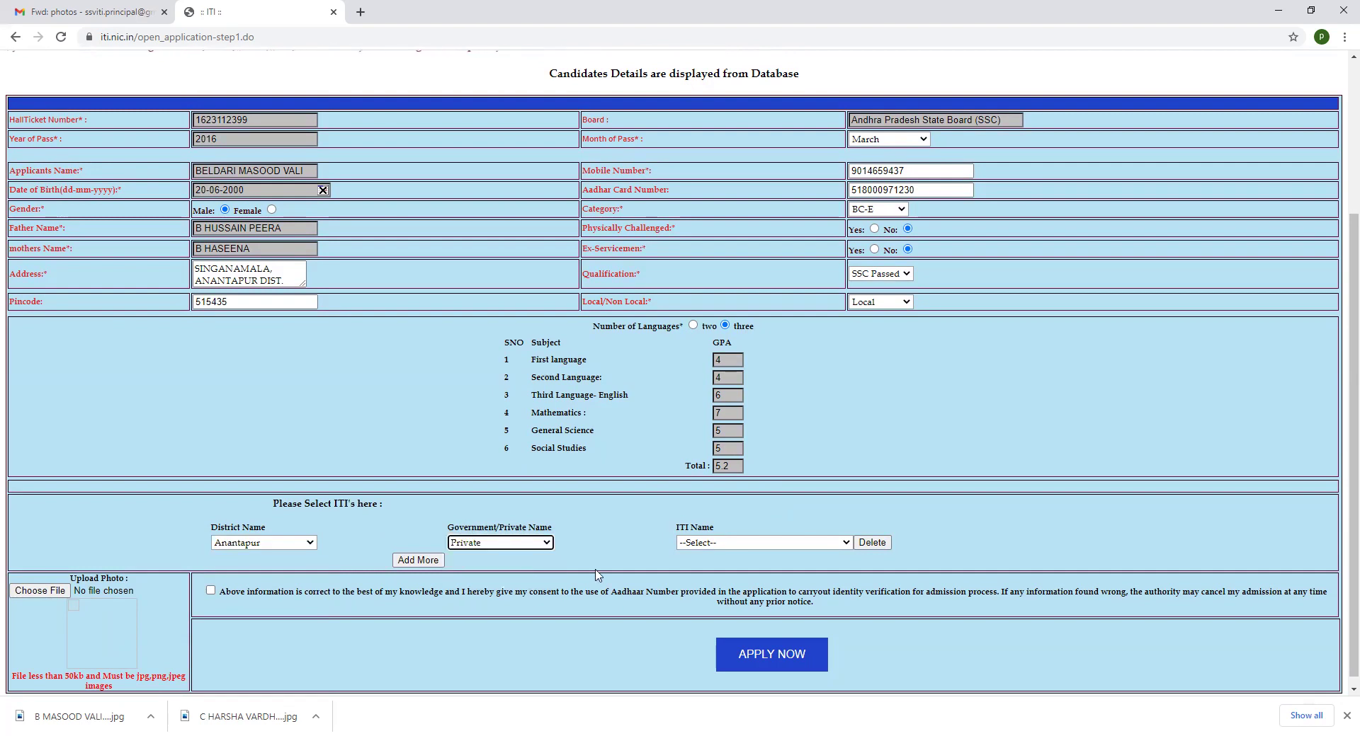
left_click(828, 543)
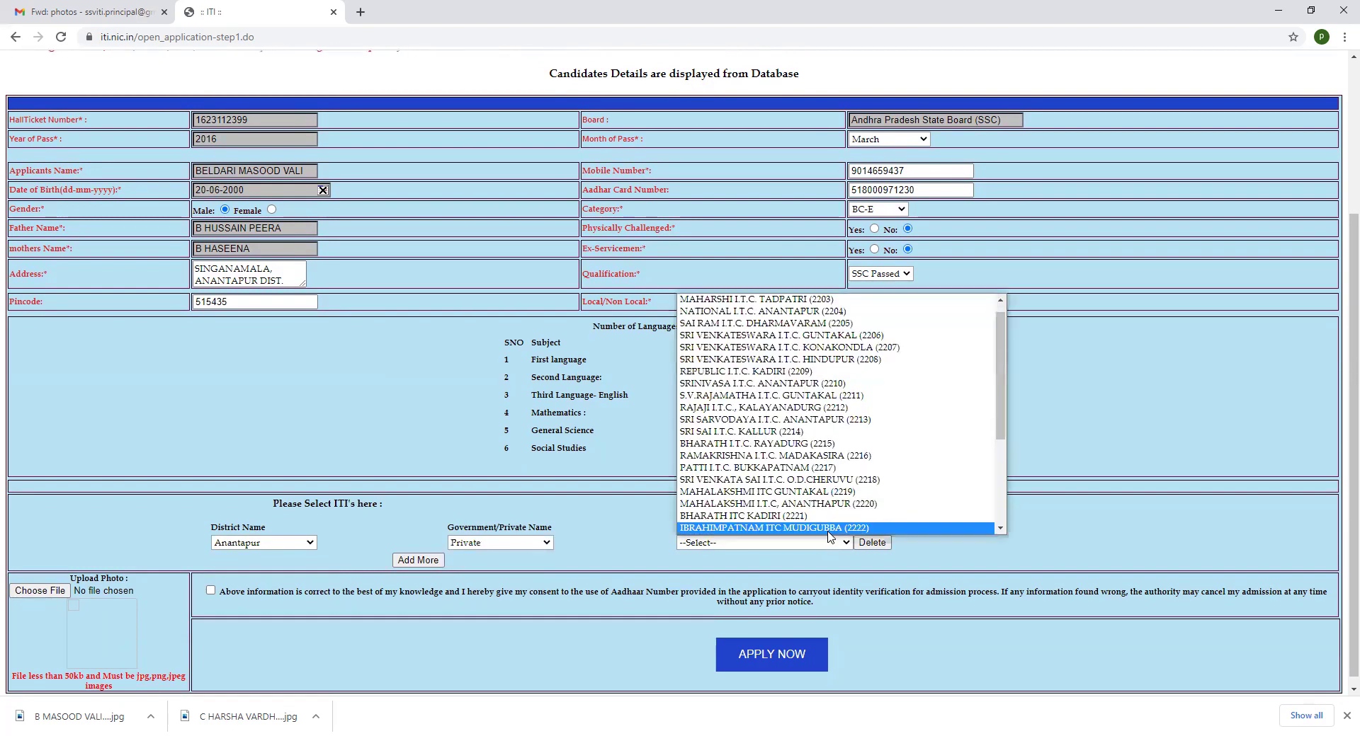
scroll(843, 467, "down", 3)
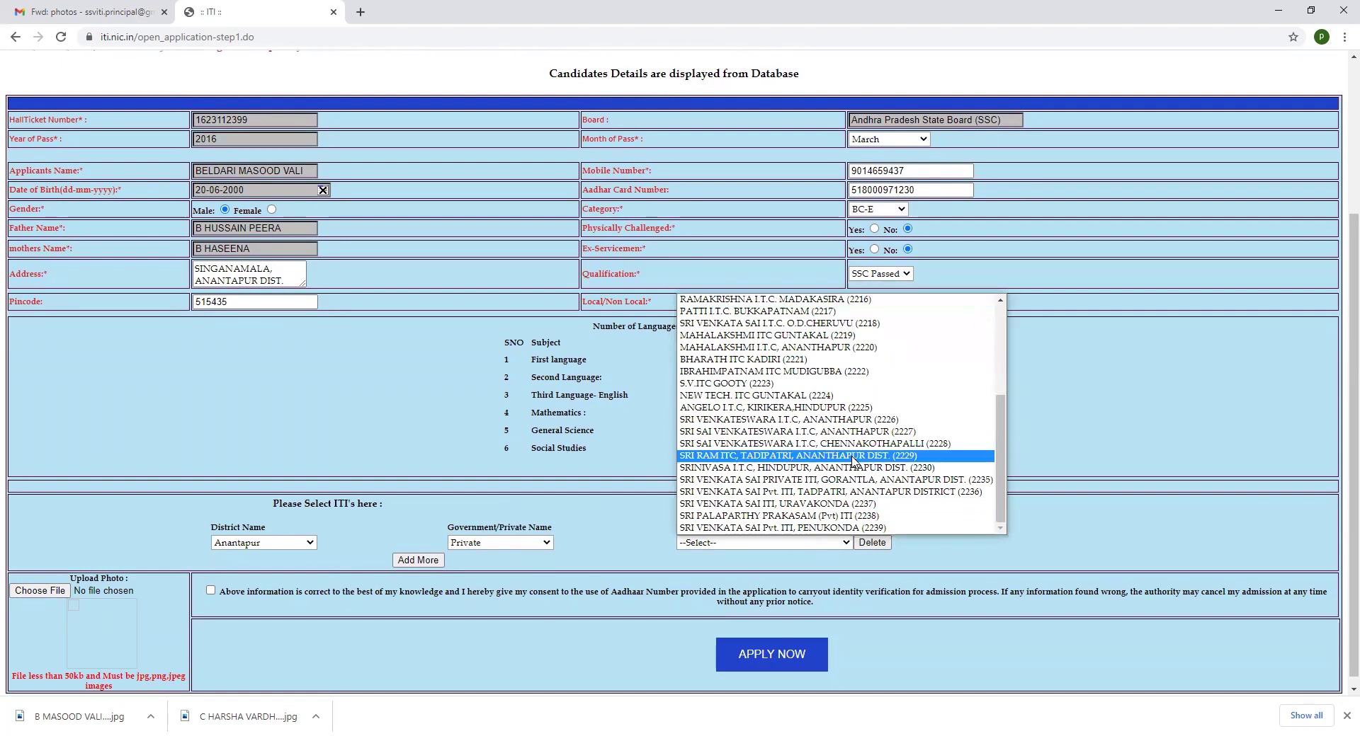
left_click(853, 431)
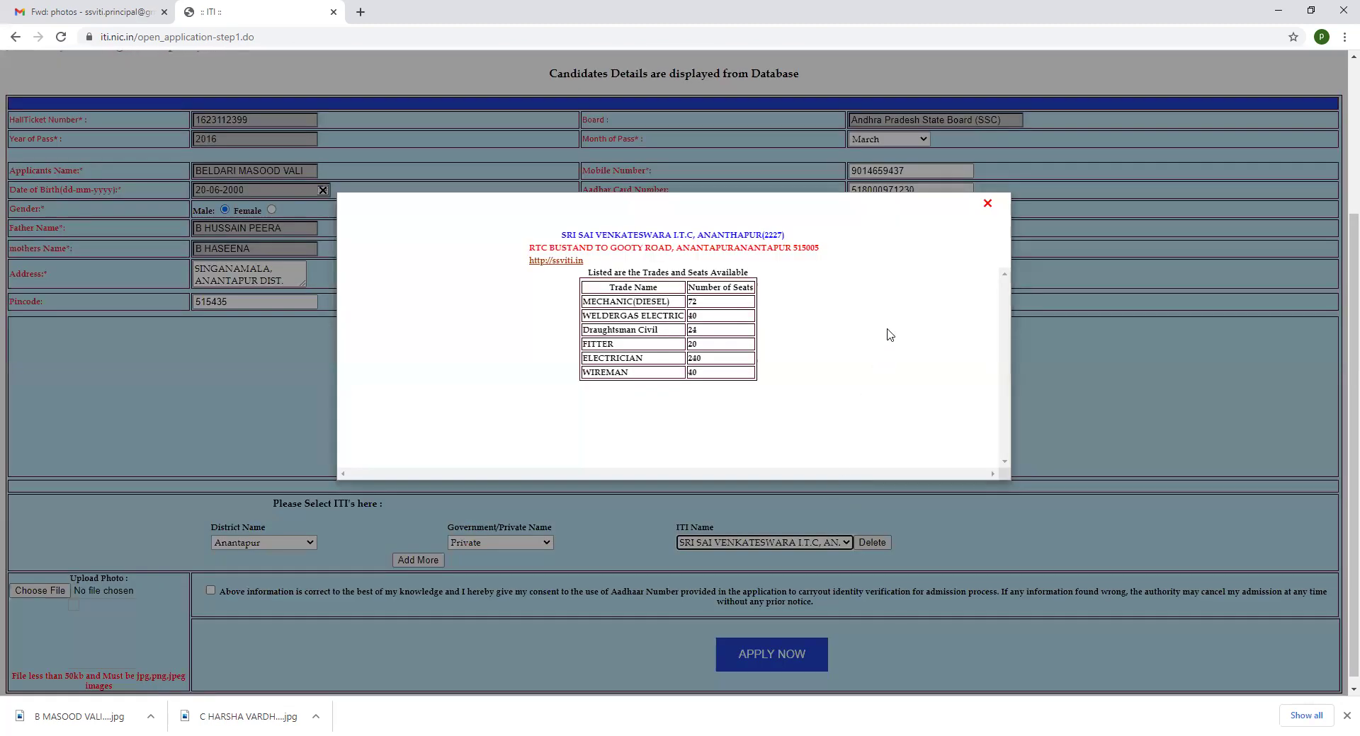
left_click(987, 204)
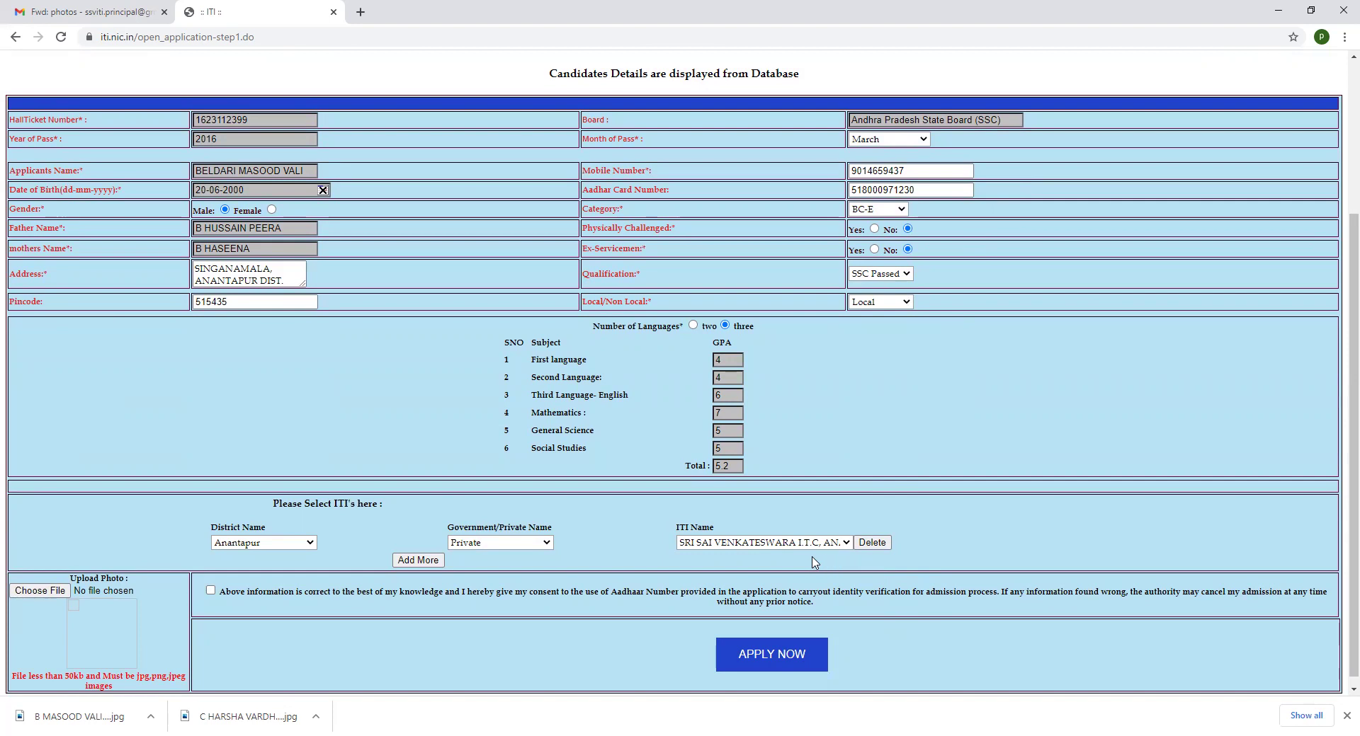
Attach the applicant's JPG photo from Downloads, accept the consent declaration and submit the application
left_click(61, 593)
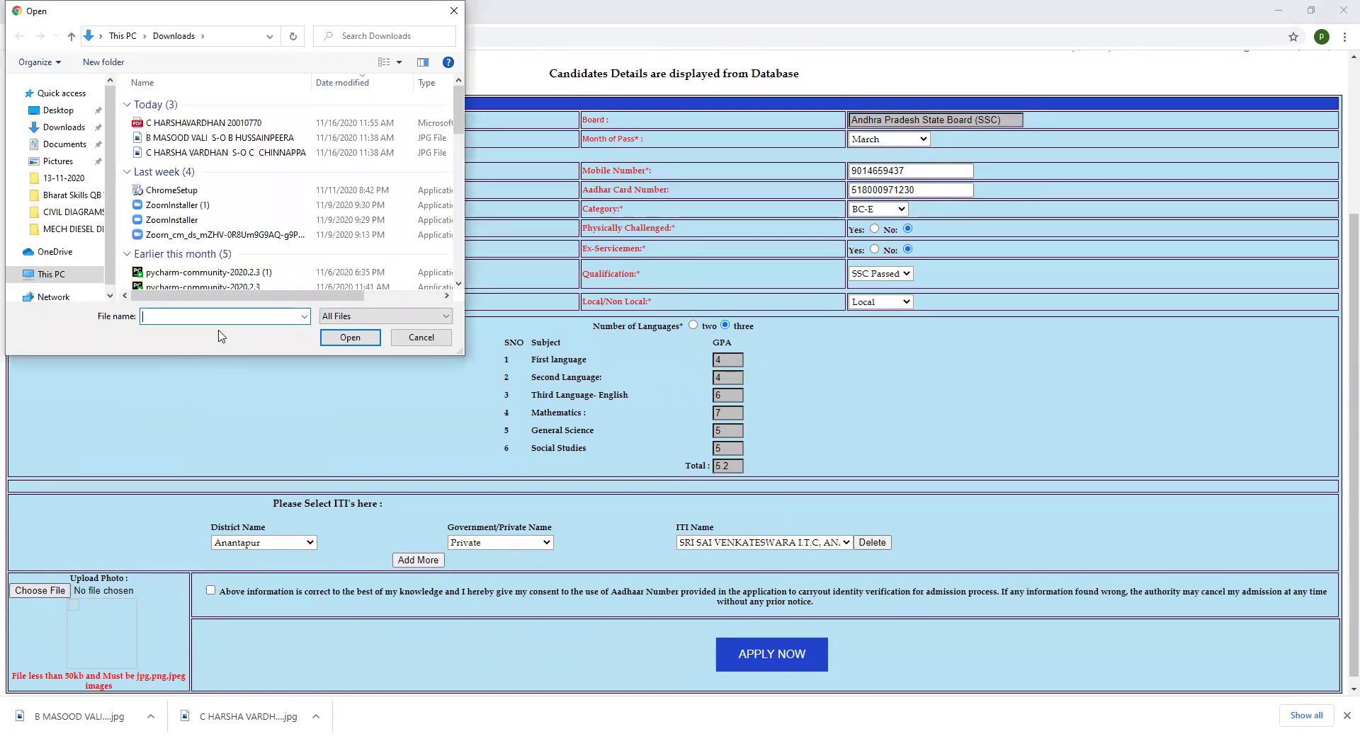
left_click(221, 140)
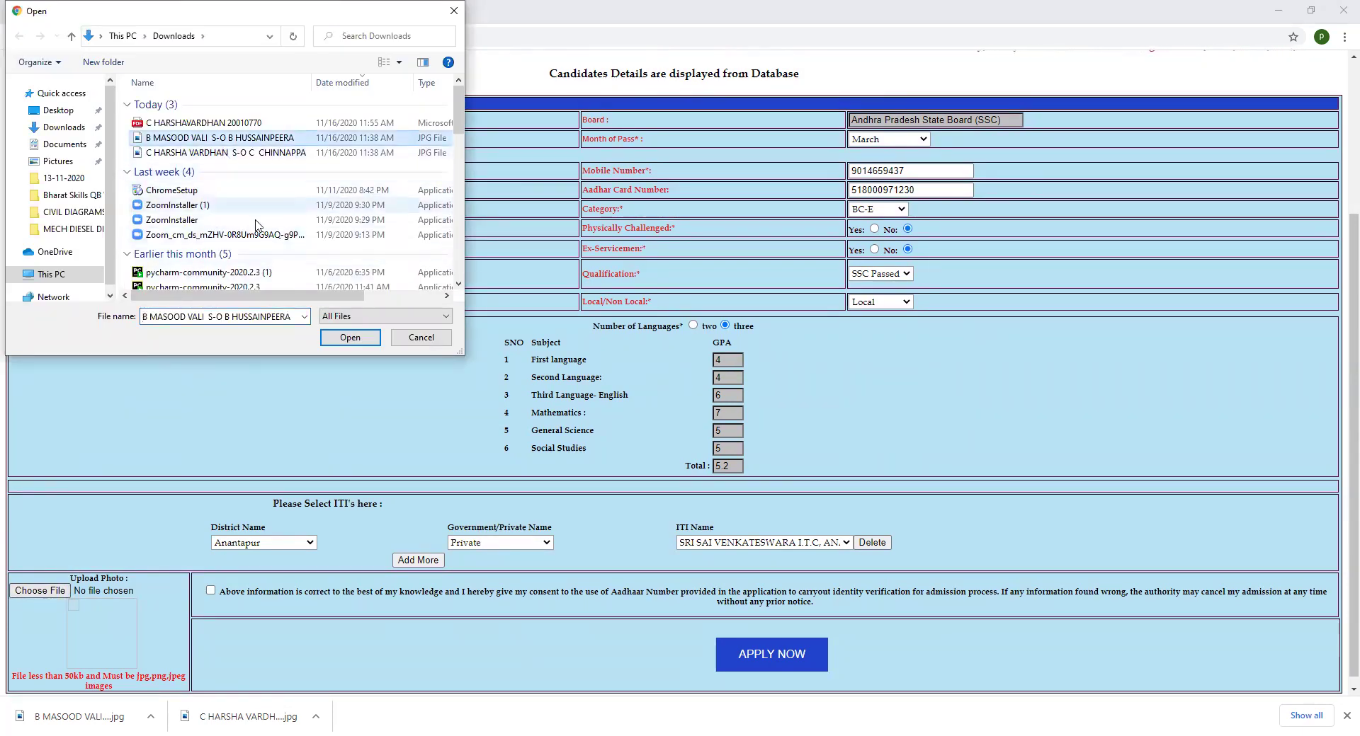
left_click(336, 340)
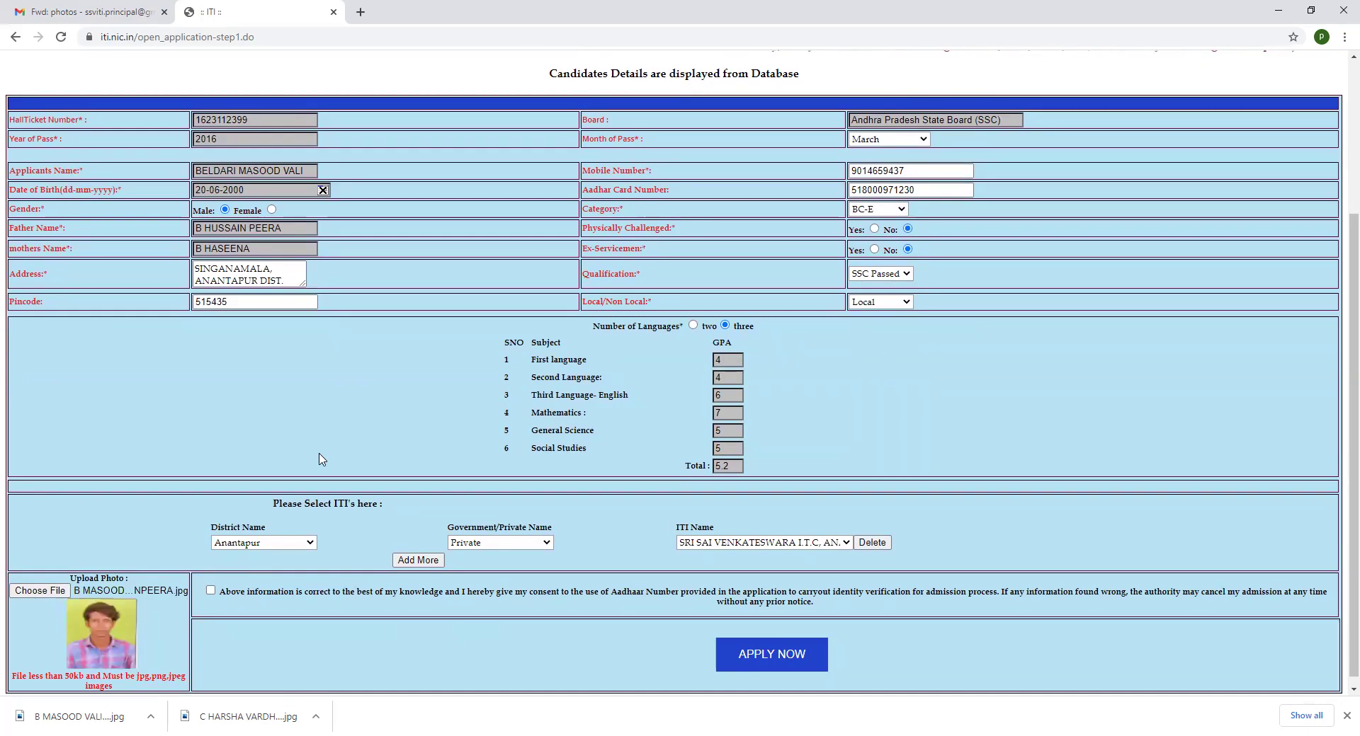
left_click(212, 597)
left_click(764, 667)
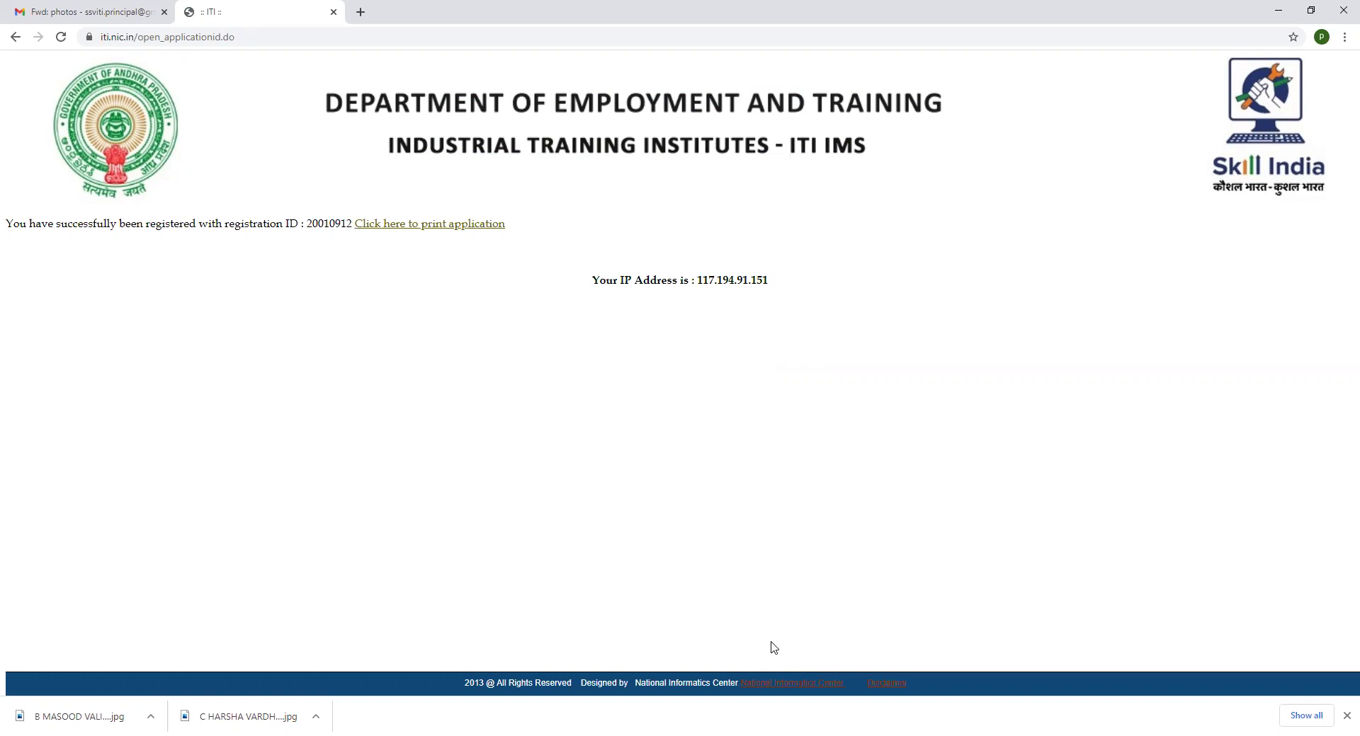
Print the acknowledgement to a PDF in Downloads, named with the applicant's name and registration ID
left_click(452, 225)
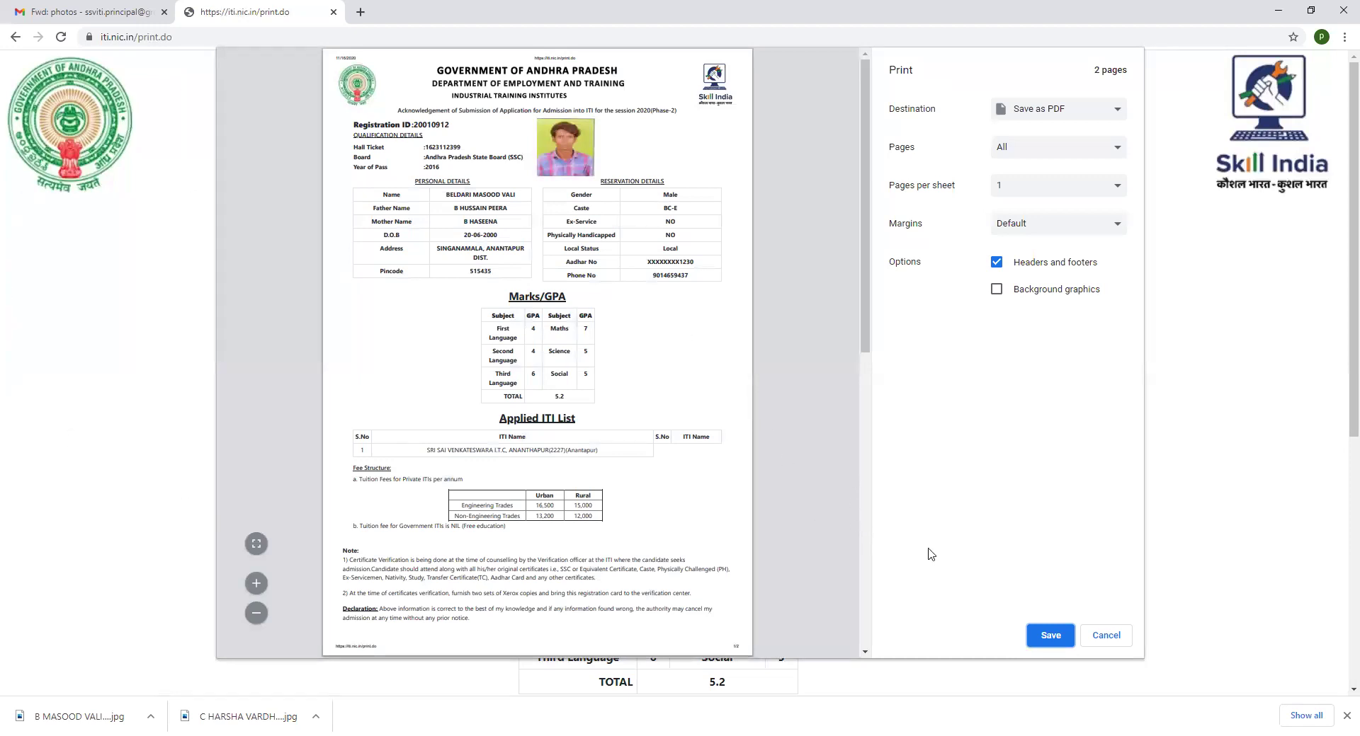
left_click(1044, 638)
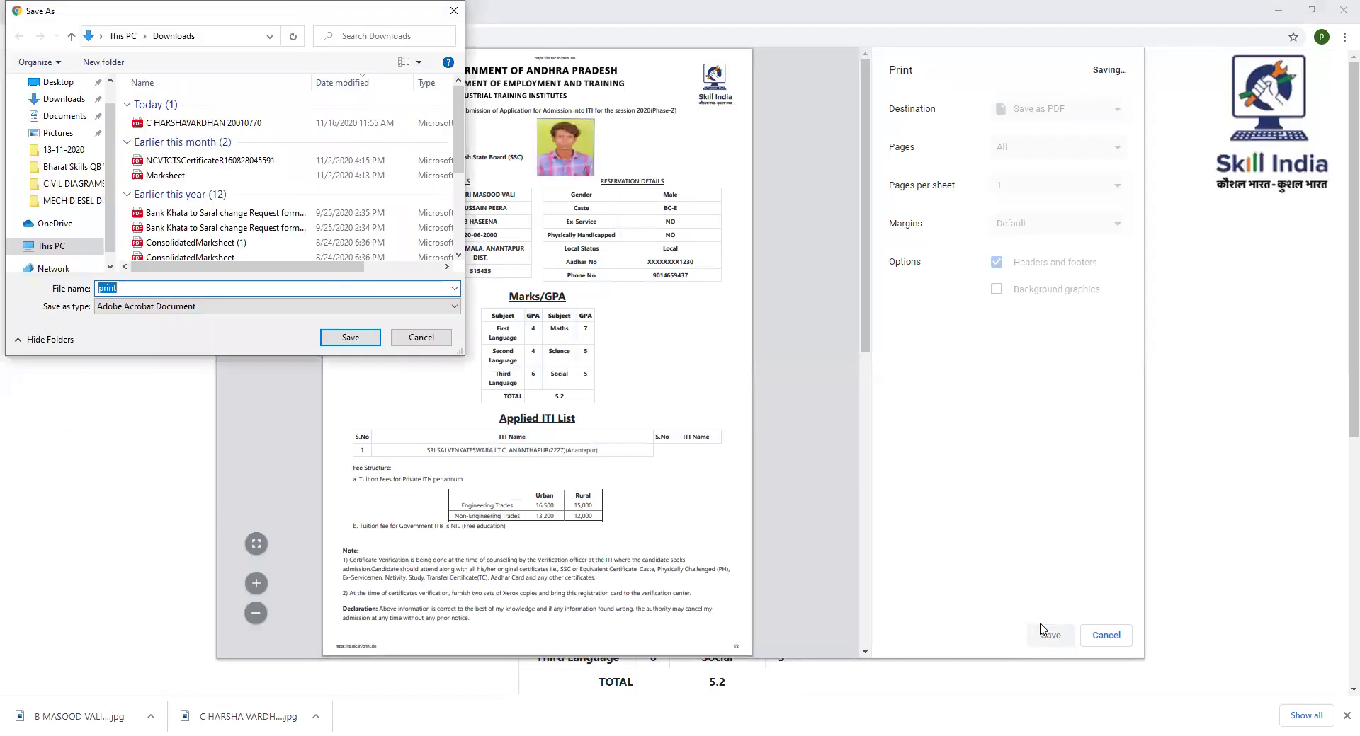
type("b")
key("BackSpace")
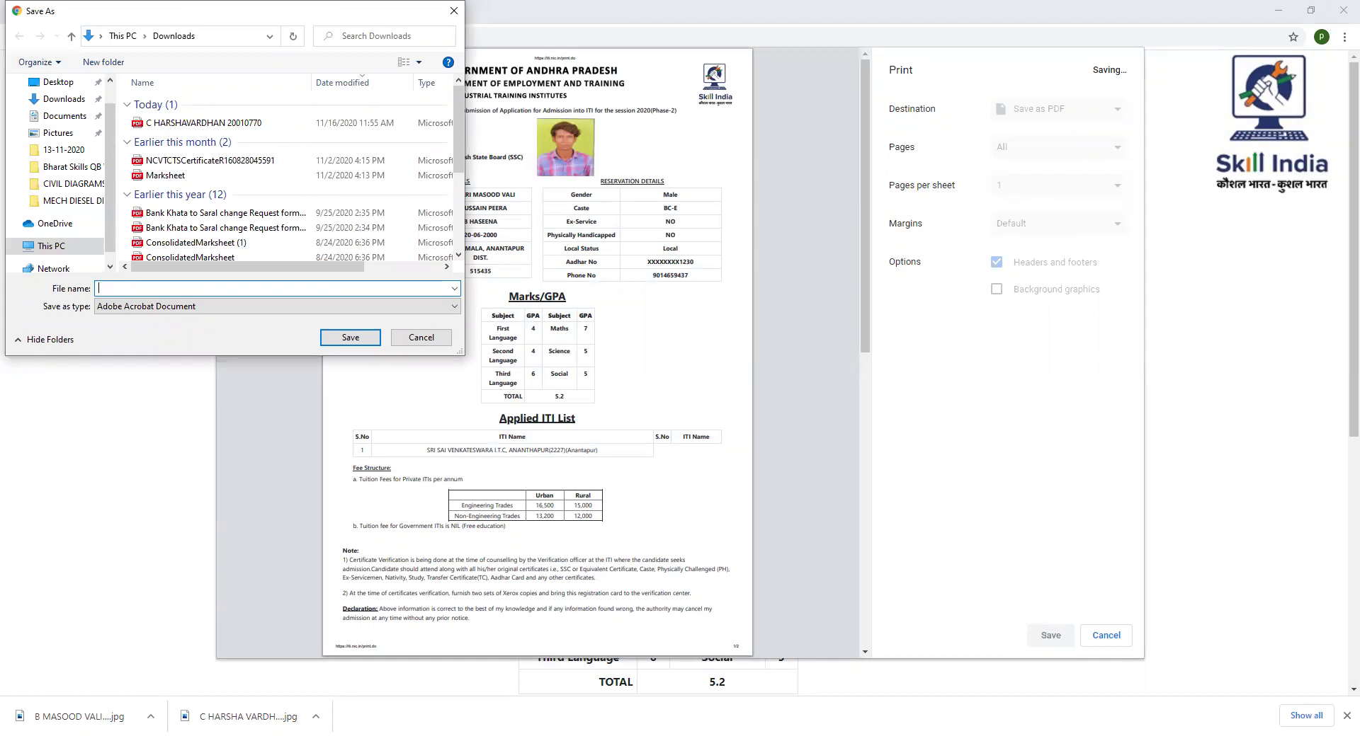
left_click(78, 100)
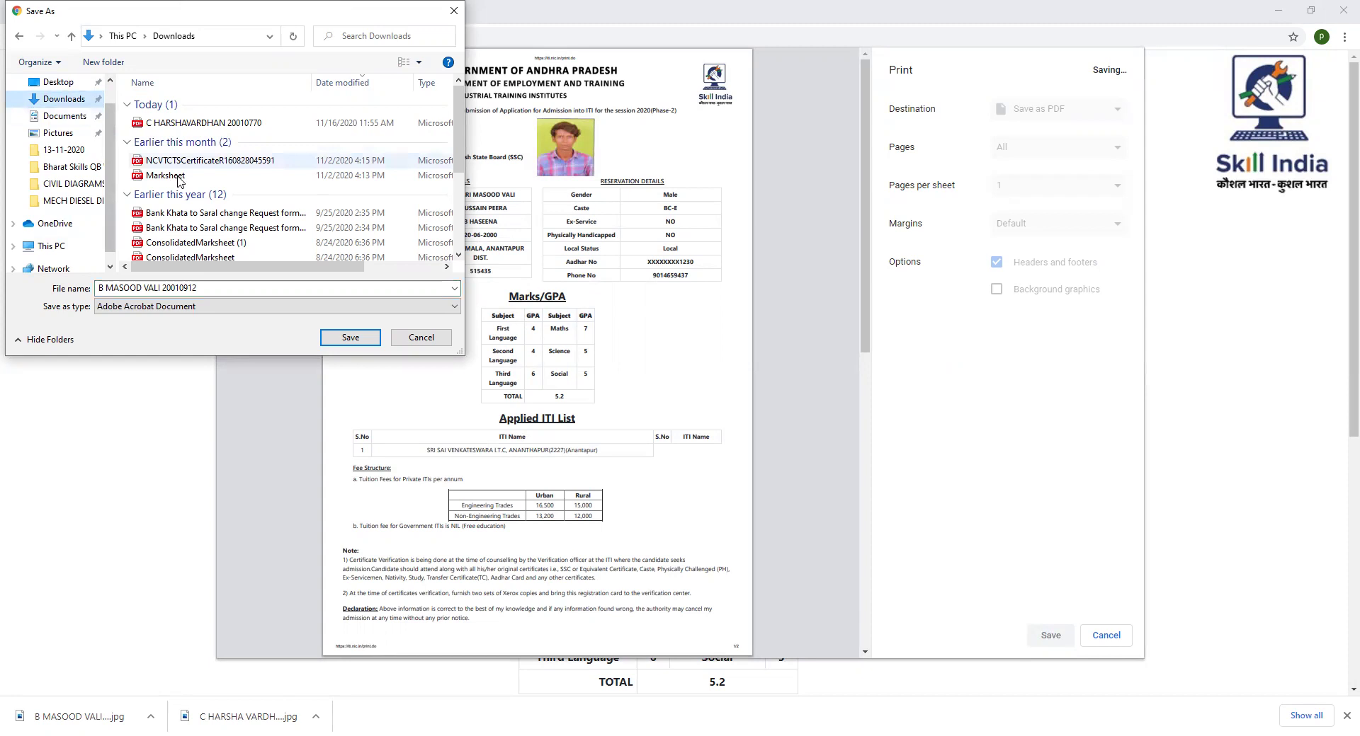
left_click(346, 339)
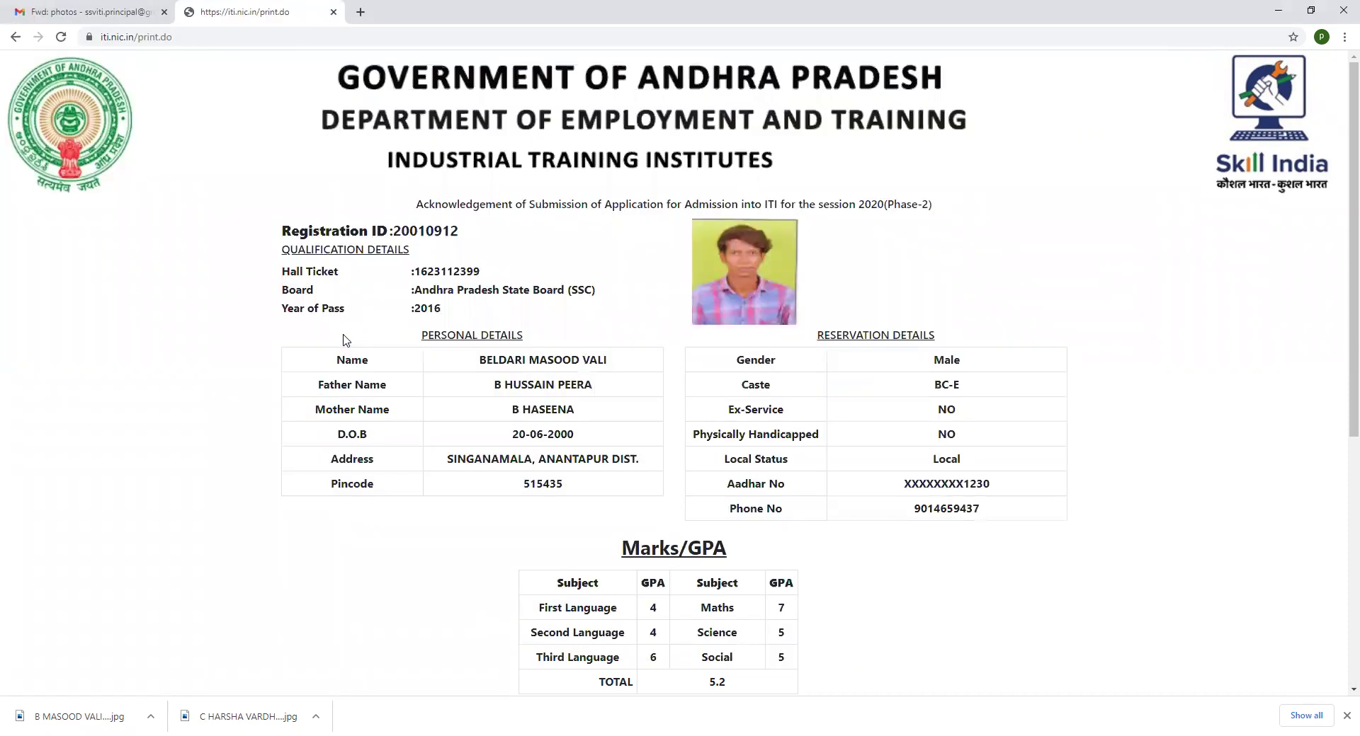